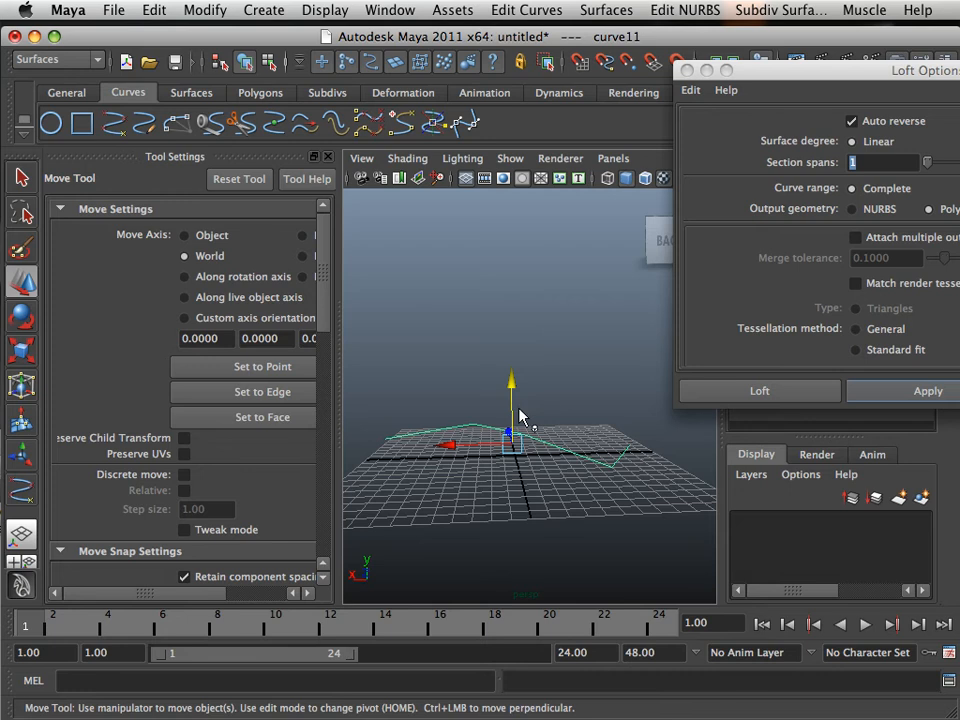
Step: Duplicate the zigzag curve and raise the copy to about 4.9 in Translate Y
key("super+d")
left_click_drag(512, 382, 512, 345)
left_click(512, 343)
left_click_drag(506, 438, 542, 478, "alt")
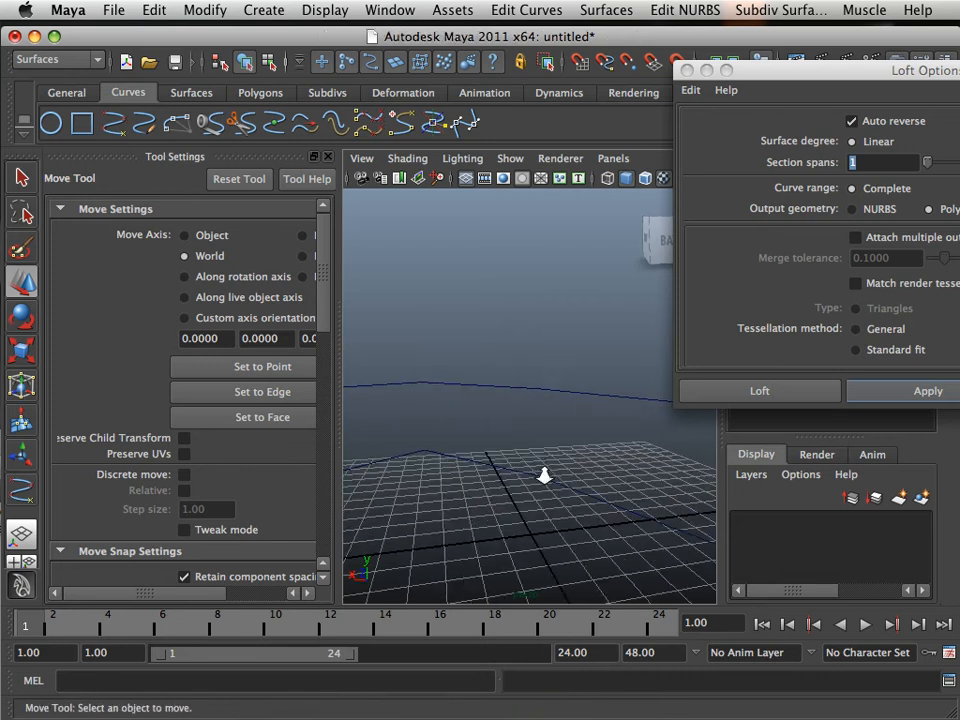
Step: Select the lower and upper curves and open the Loft options, moving the options window aside
left_click(516, 444)
left_click(543, 390, "shift")
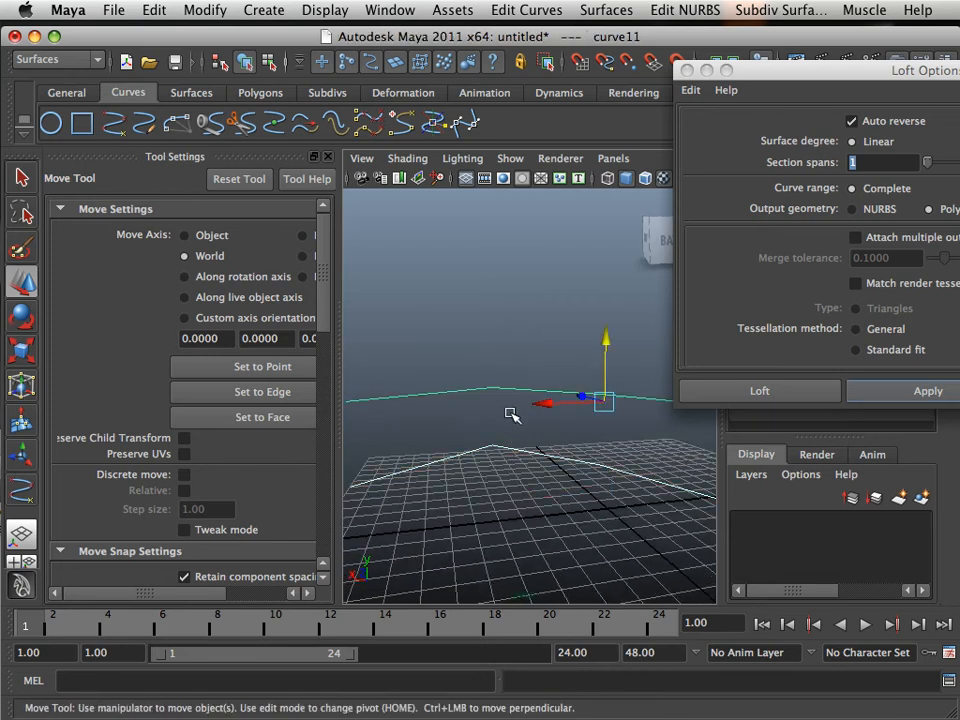
left_click_drag(510, 413, 454, 423, "alt")
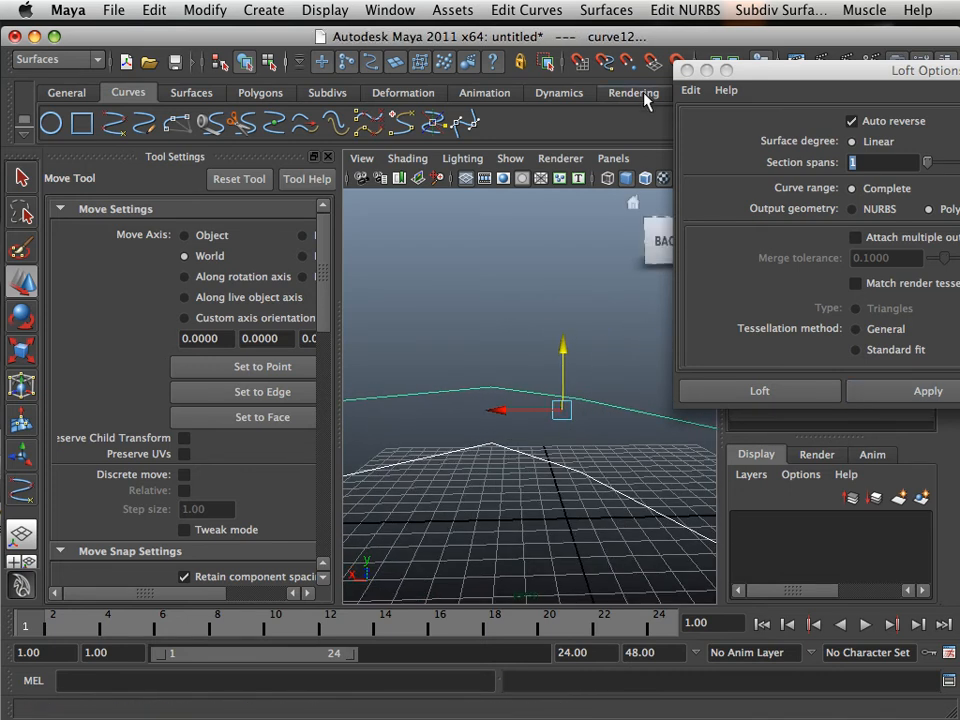
left_click(606, 10)
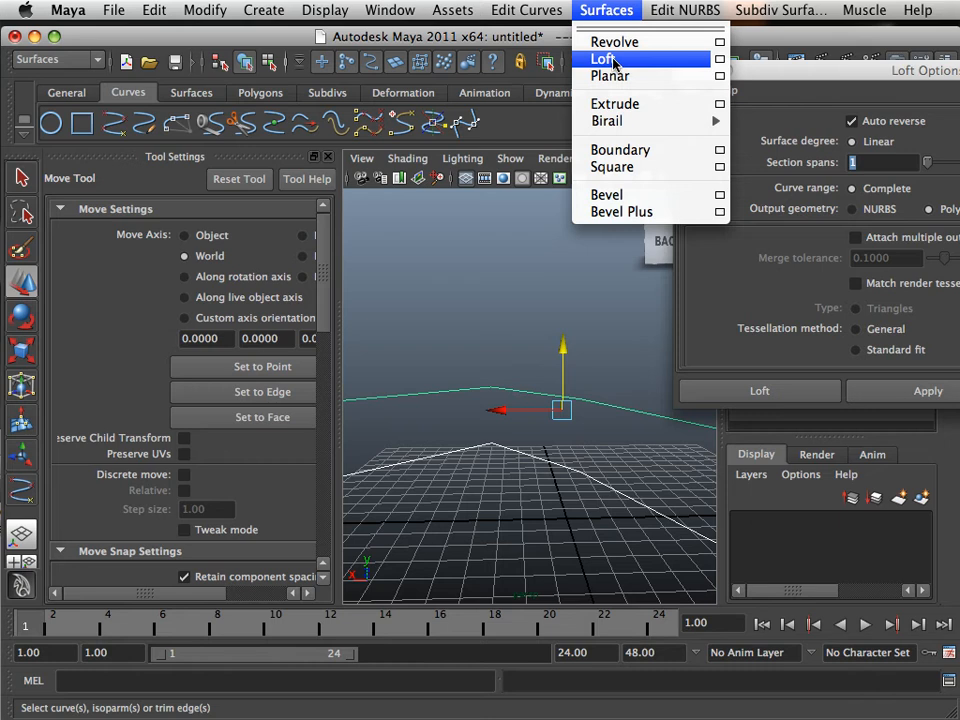
left_click(720, 59)
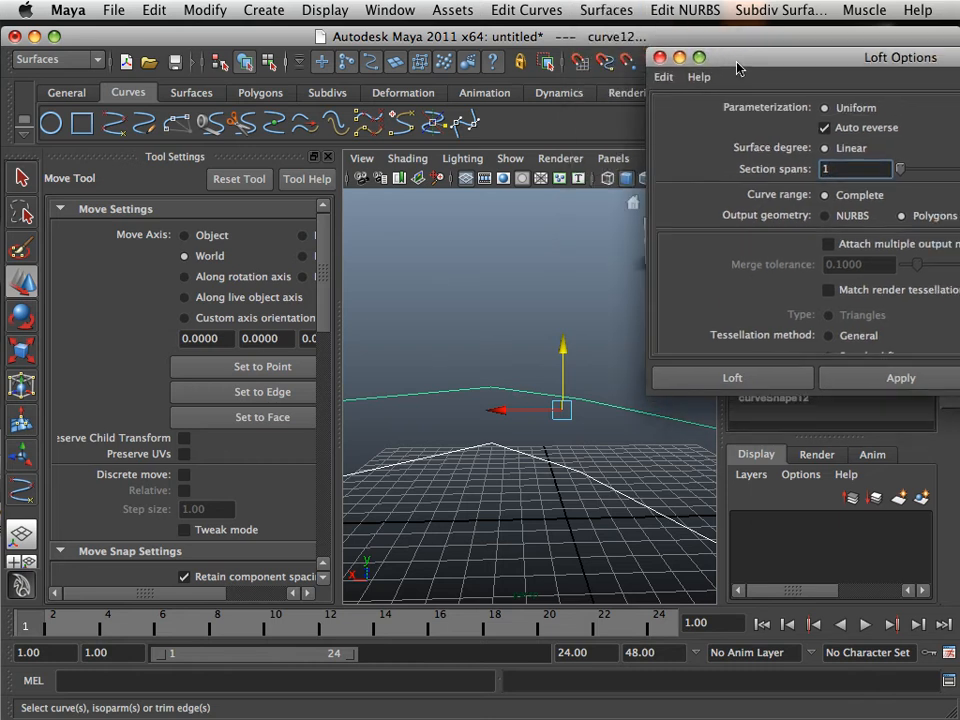
left_click_drag(737, 68, 68, 12)
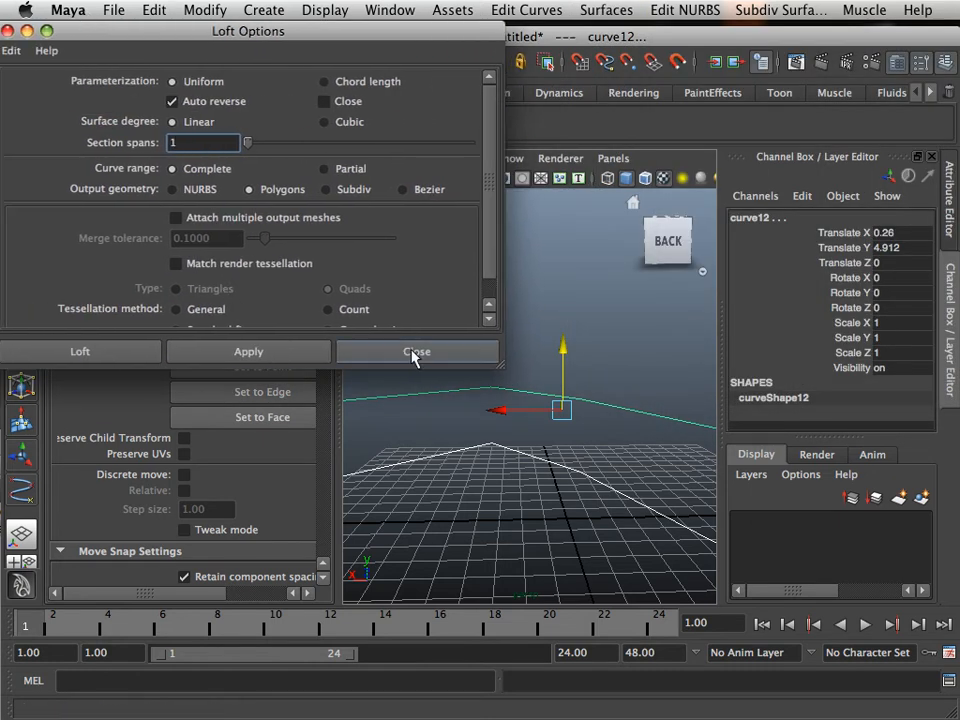
Step: Set the loft's output geometry to Polygons and review the tessellation method choices
middle_click_drag(446, 422, 483, 469, "alt")
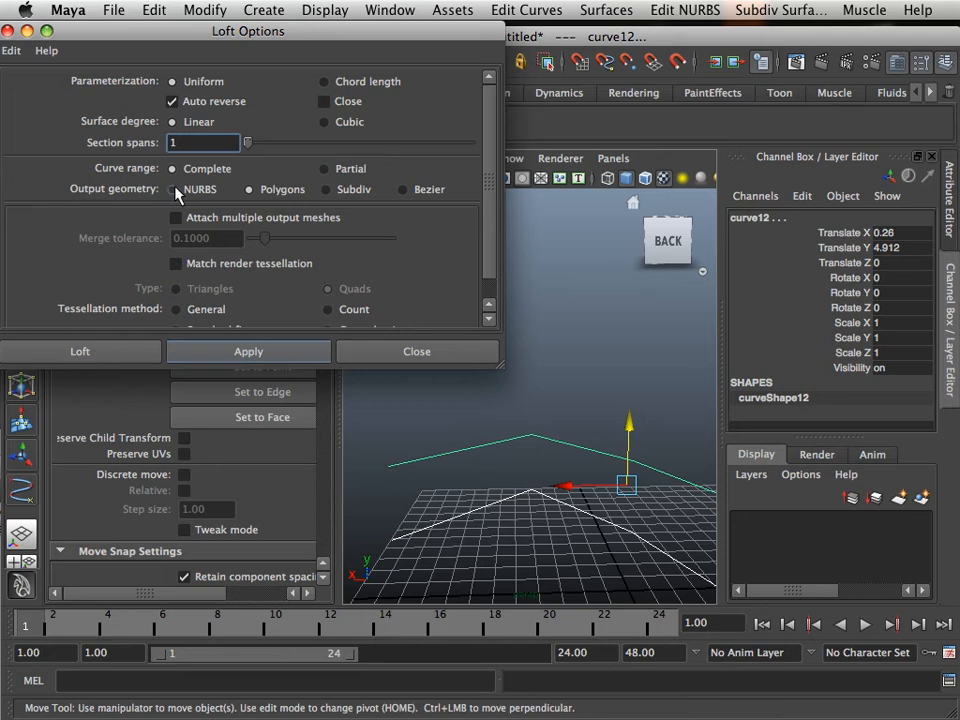
left_click(250, 190)
scroll(280, 270, "down", 1)
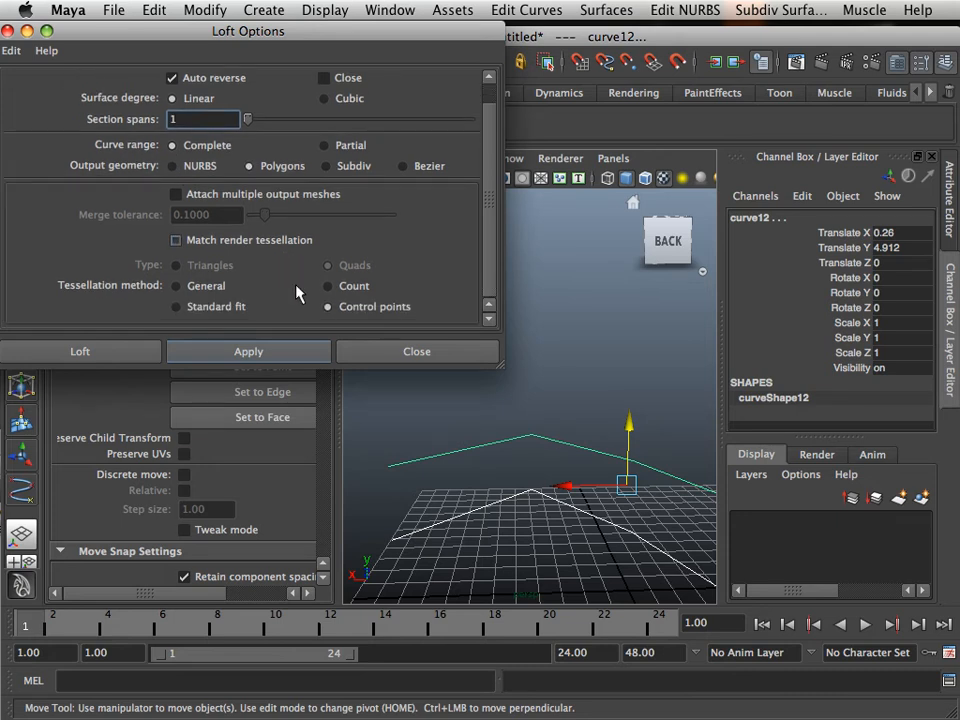
scroll(221, 213, "up", 1)
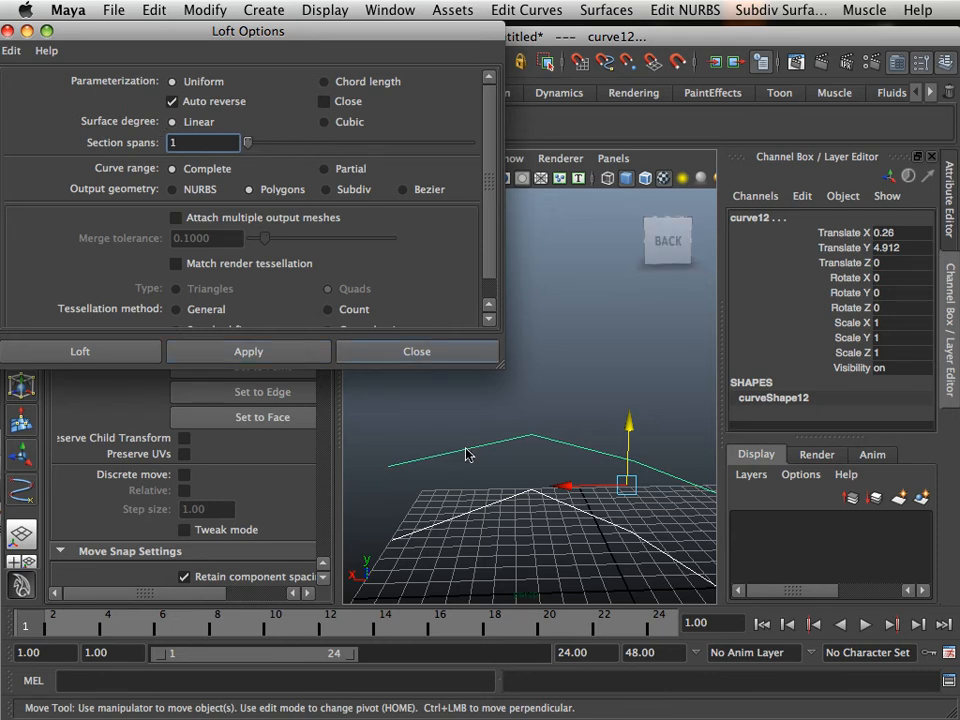
Step: Examine the upper curve's control vertices and return to object mode
right_click_drag(465, 398, 400, 394)
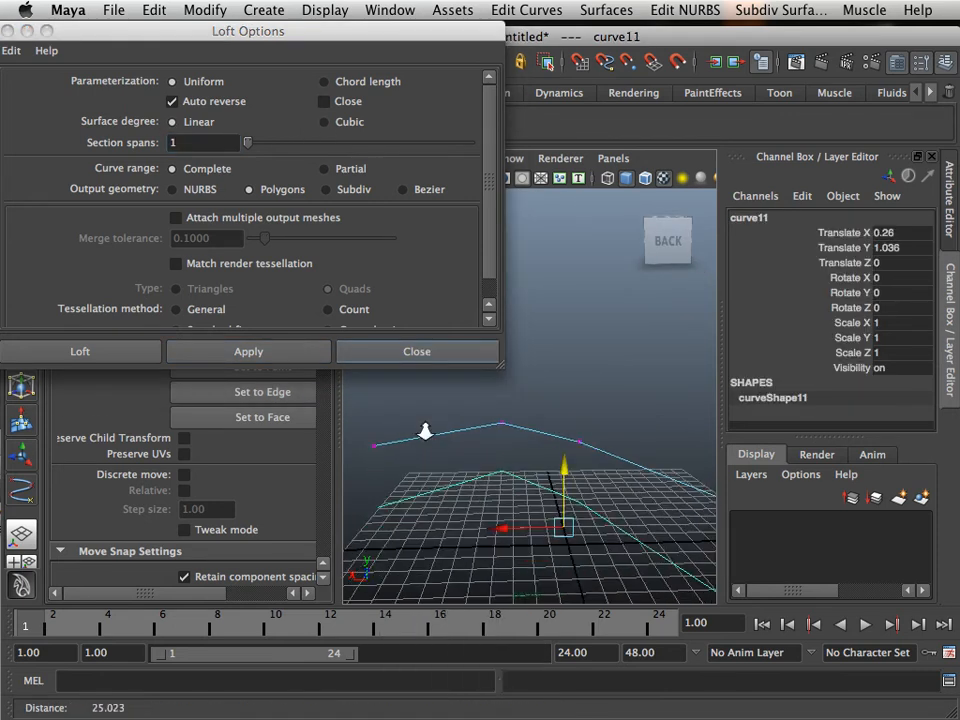
left_click_drag(425, 432, 499, 407, "alt")
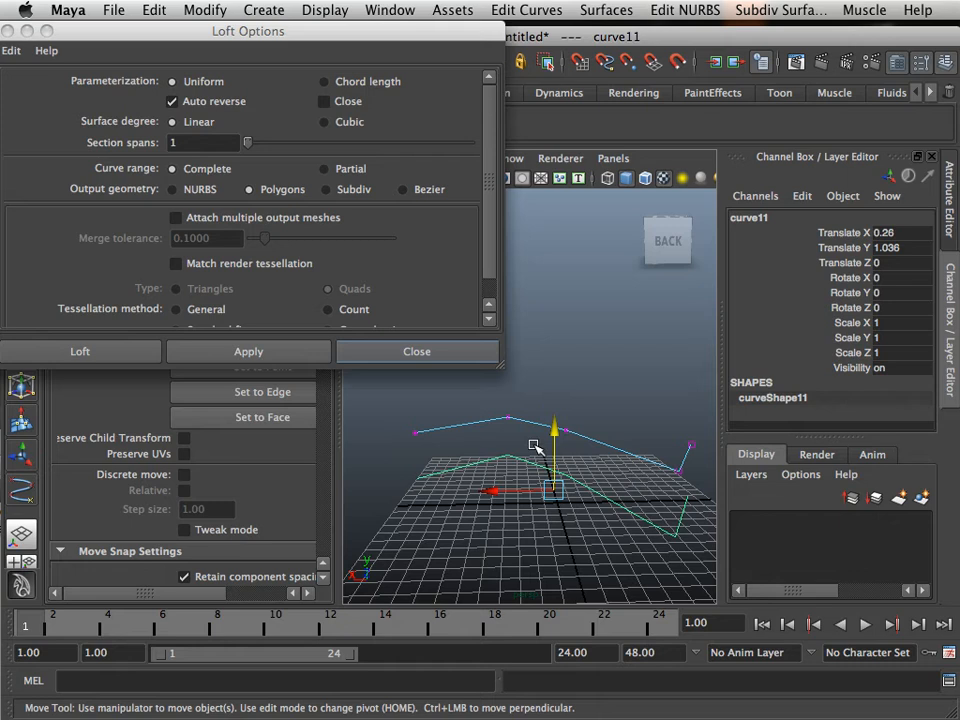
right_click_drag(467, 422, 512, 381)
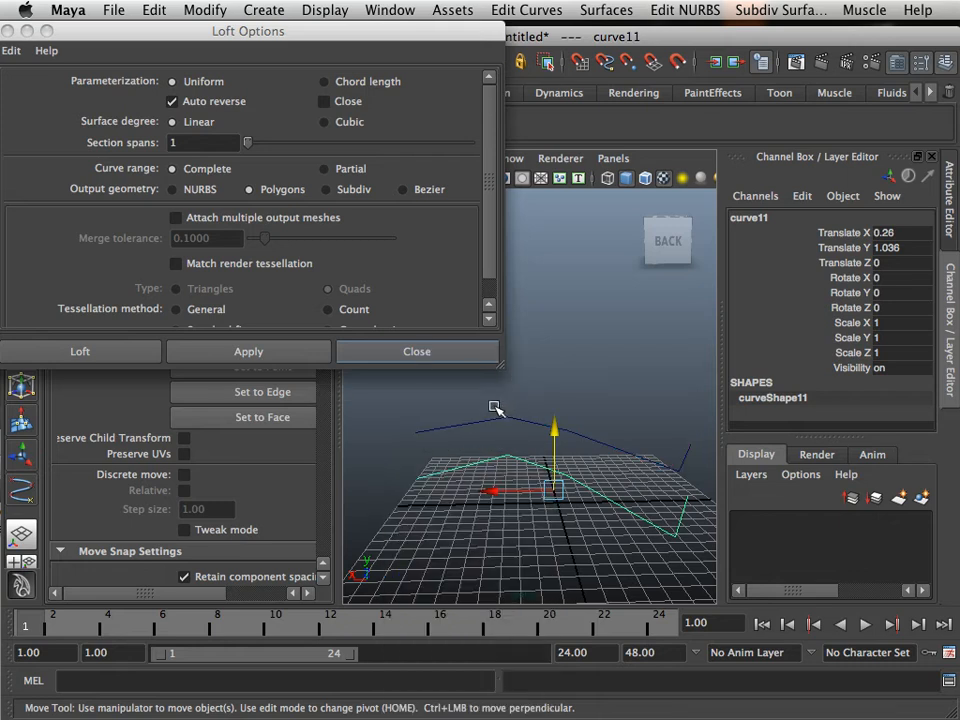
Step: Loft the upper and lower curves into polygons with Linear surface degree and Control points tessellation
left_click(495, 407)
left_click_drag(489, 411, 480, 441, "alt")
left_click(470, 479, "shift")
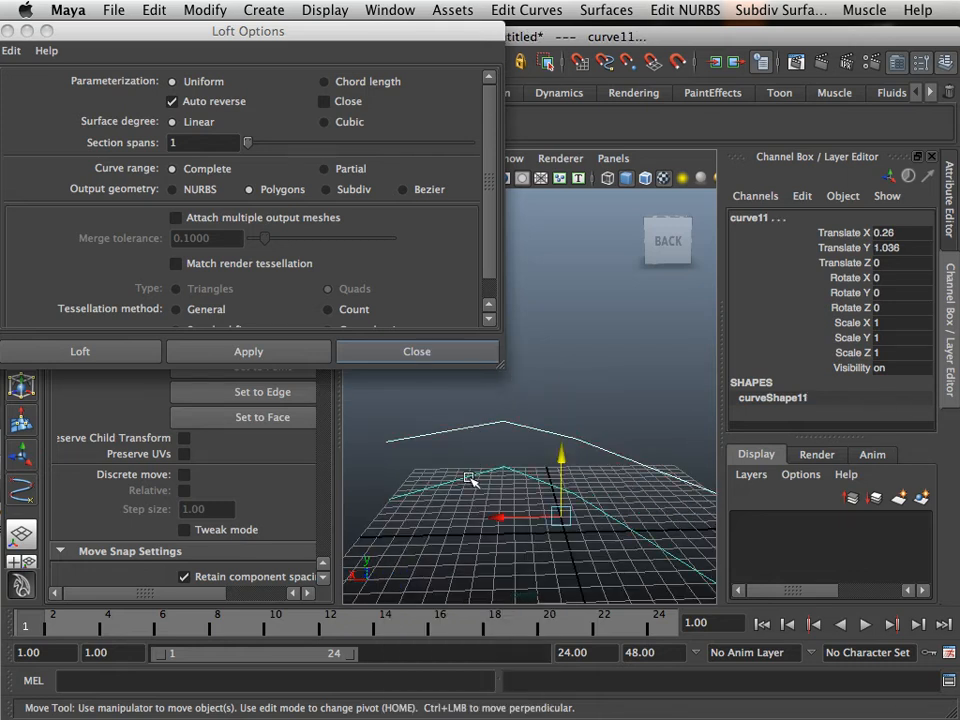
left_click(174, 123)
scroll(346, 255, "down", 2)
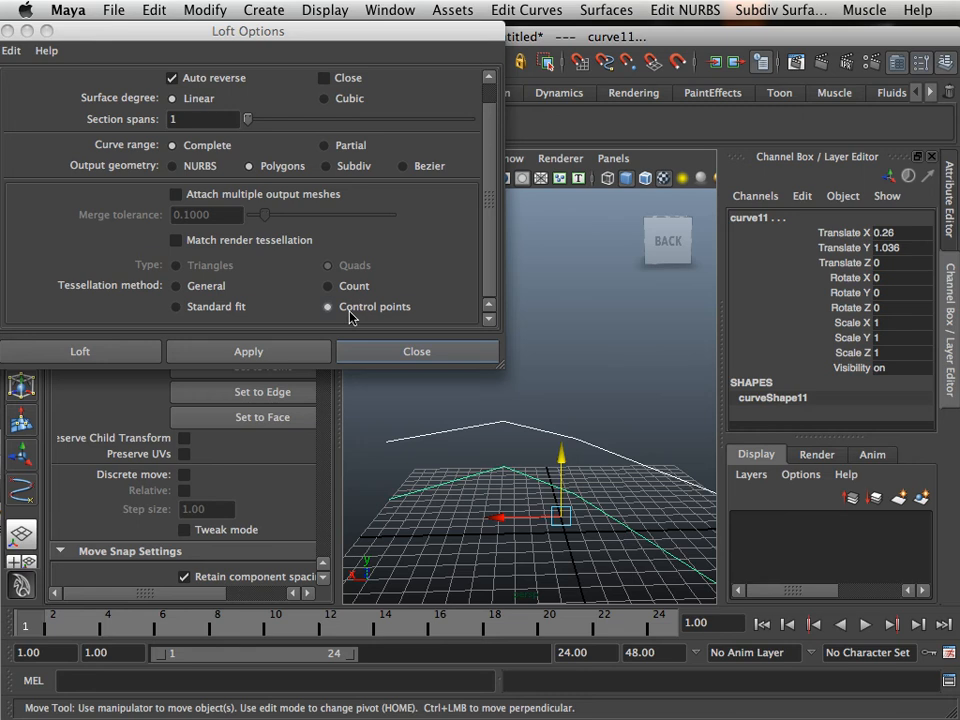
left_click(153, 357)
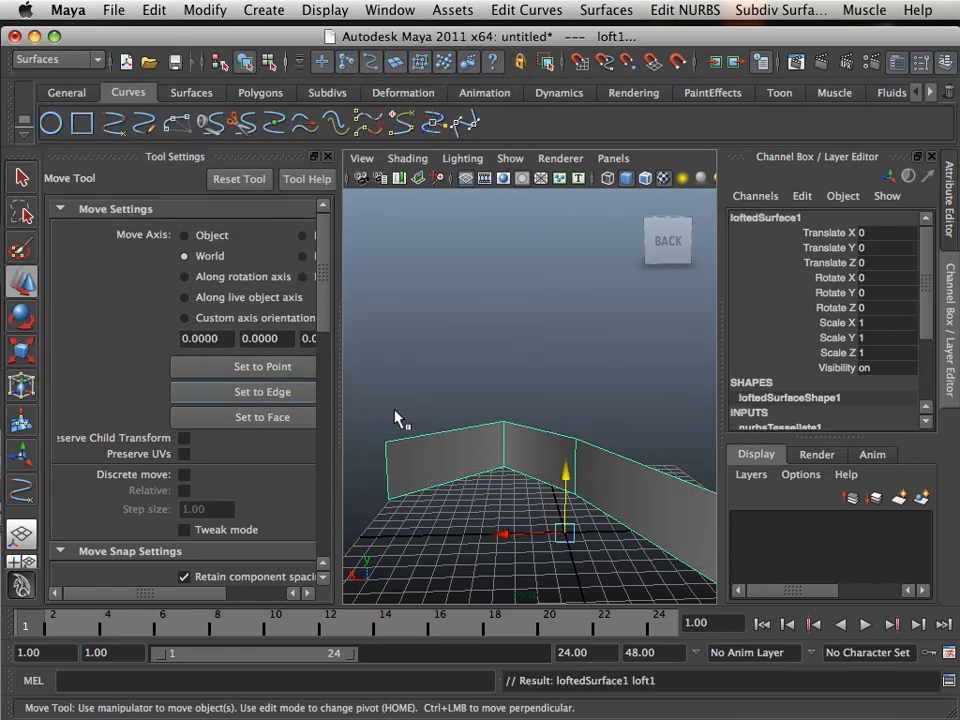
Step: Inspect the lofted wall between the two curves and delete it
middle_click_drag(564, 463, 497, 405, "alt")
left_click_drag(526, 413, 549, 440, "alt")
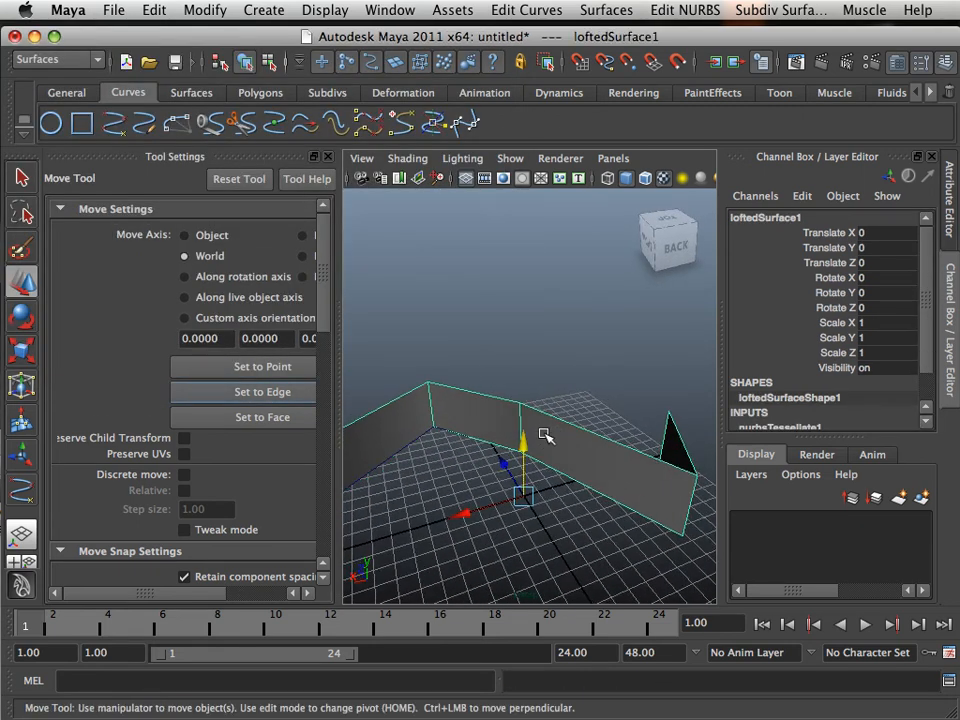
key("Delete")
Step: Reselect the lower and upper curves and reopen the Loft options
left_click_drag(474, 441, 519, 403, "alt")
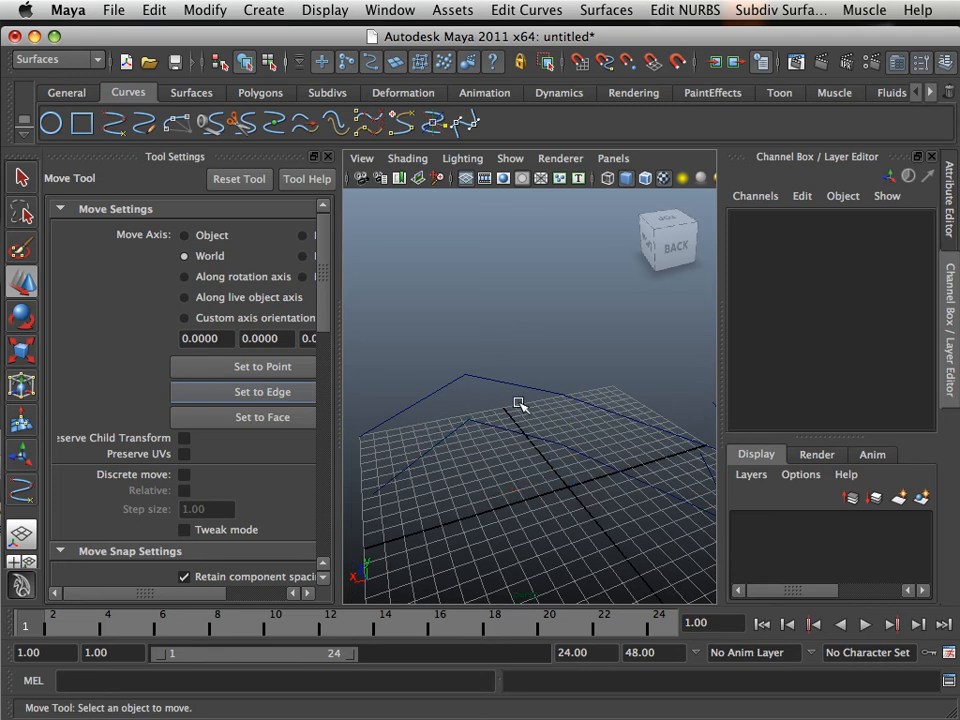
left_click(479, 441)
left_click(510, 388, "shift")
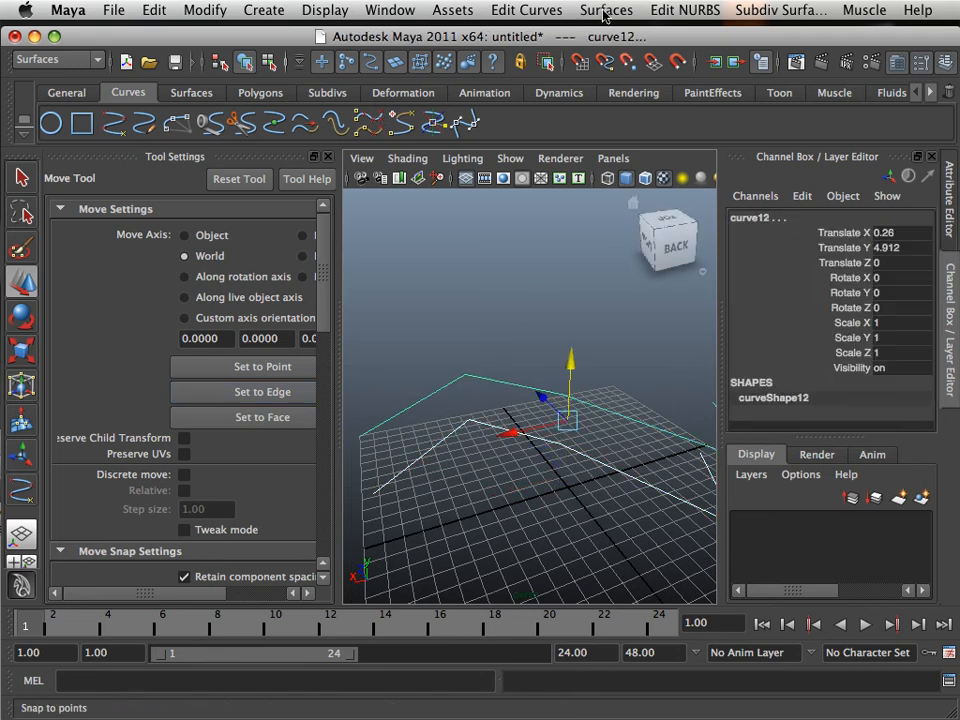
left_click(604, 13)
left_click(722, 59)
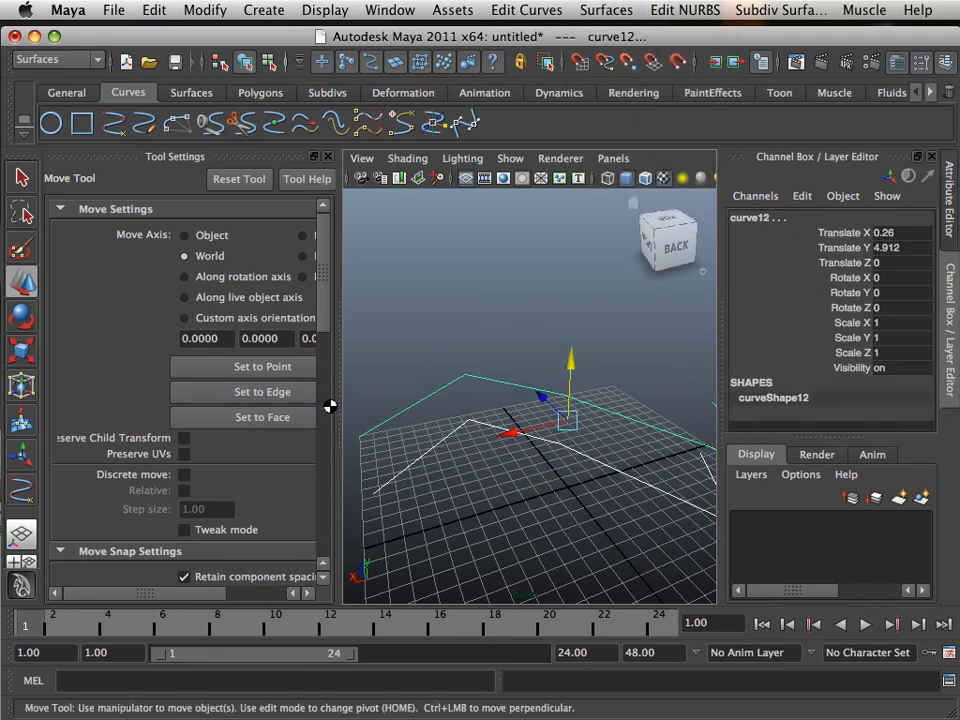
Step: Loft the curves as quads using the Count tessellation method with a count of 1000
scroll(280, 300, "down", 2)
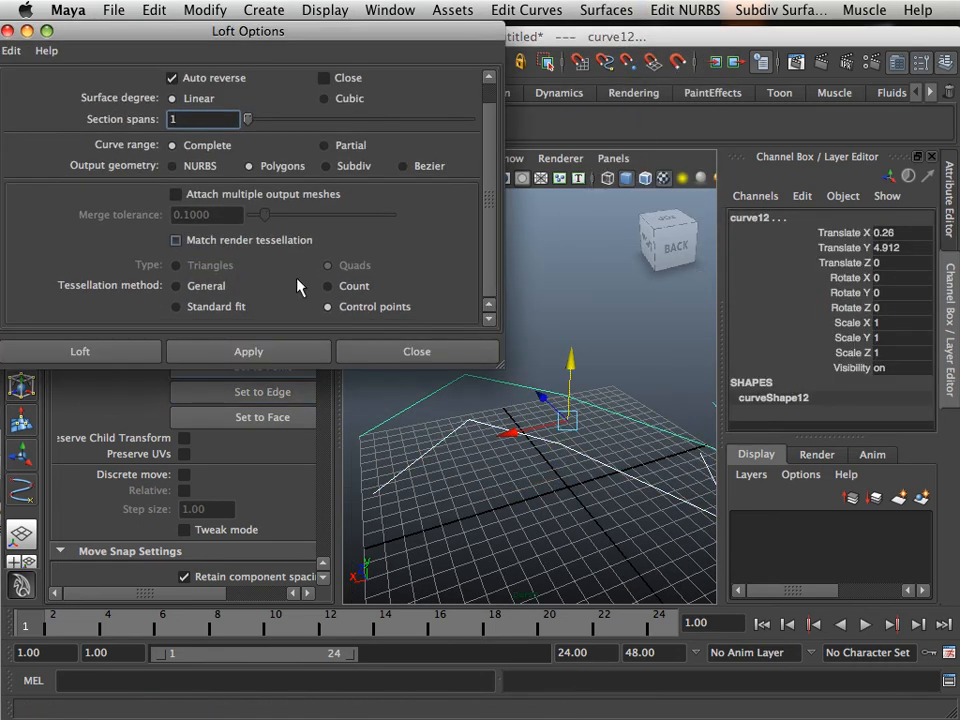
left_click(328, 286)
scroll(250, 300, "down", 1)
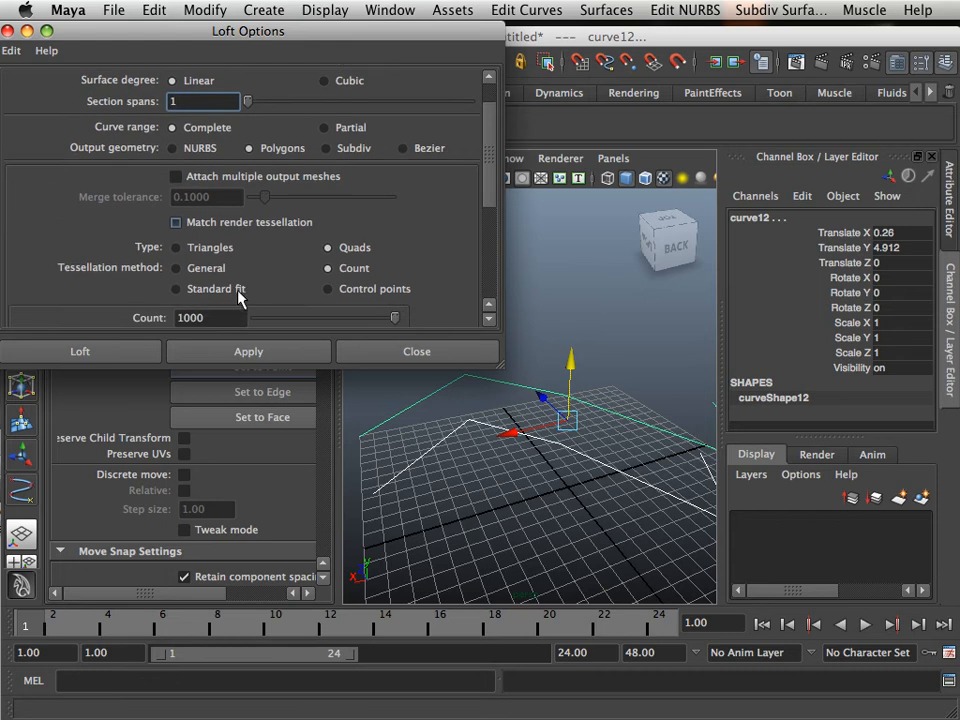
scroll(240, 298, "down", 1)
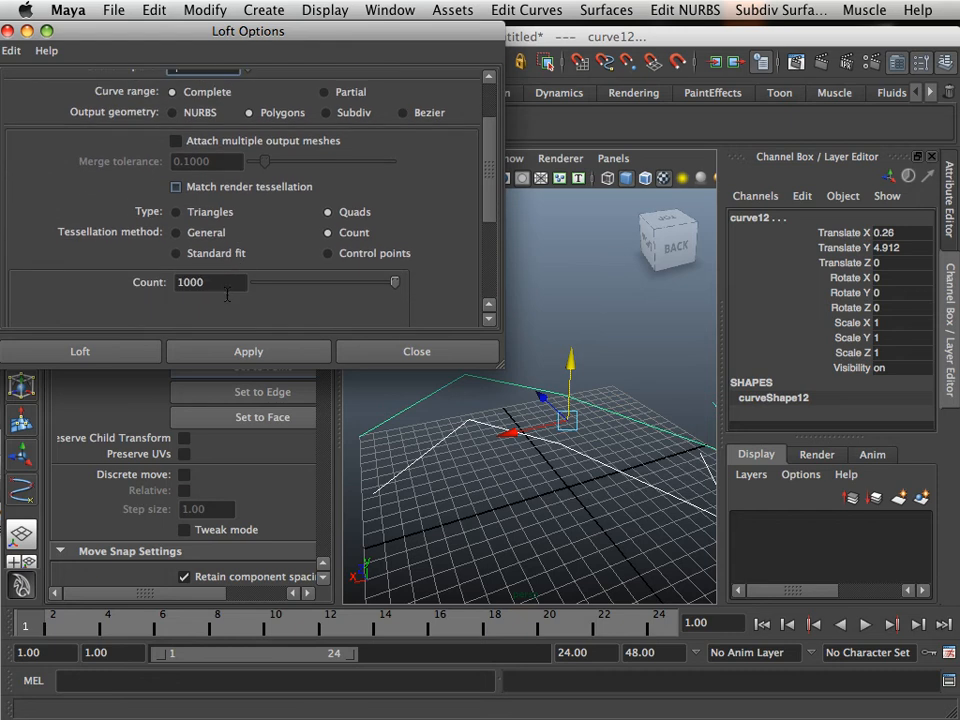
left_click(243, 355)
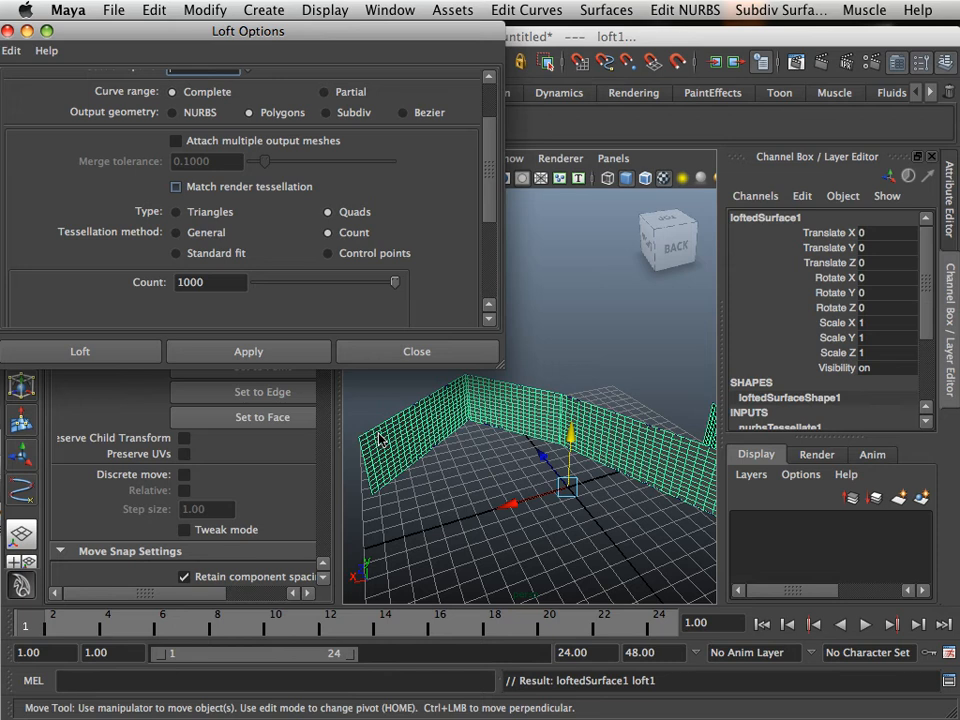
Step: Undo the dense loft and loft both curves again using General tessellation with Number U 18 and Number V 1
key("ctrl+z")
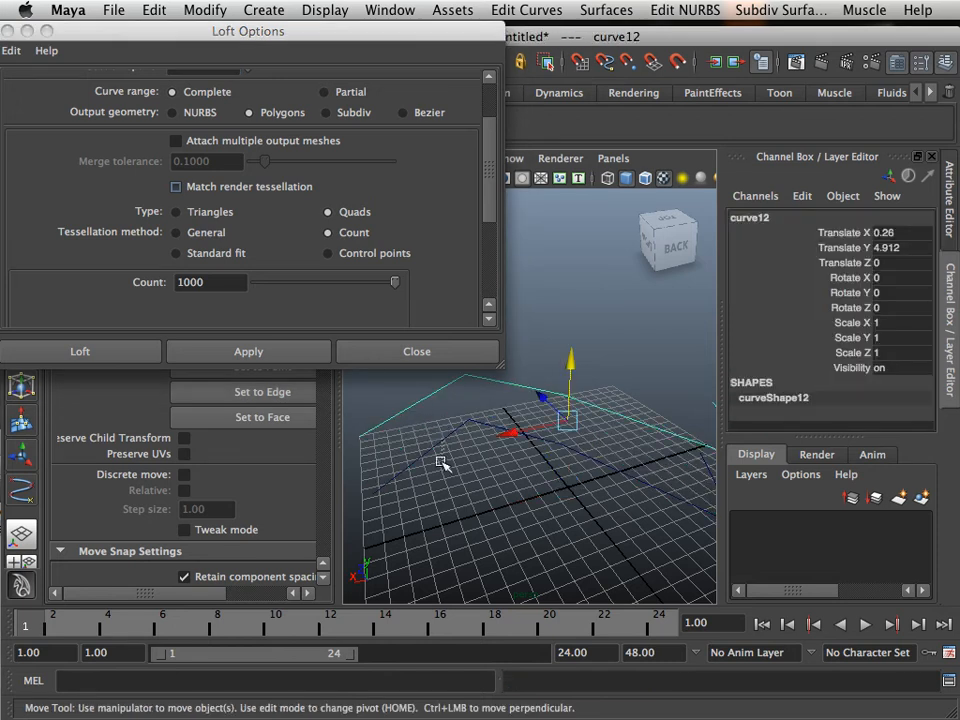
left_click(438, 456, "shift")
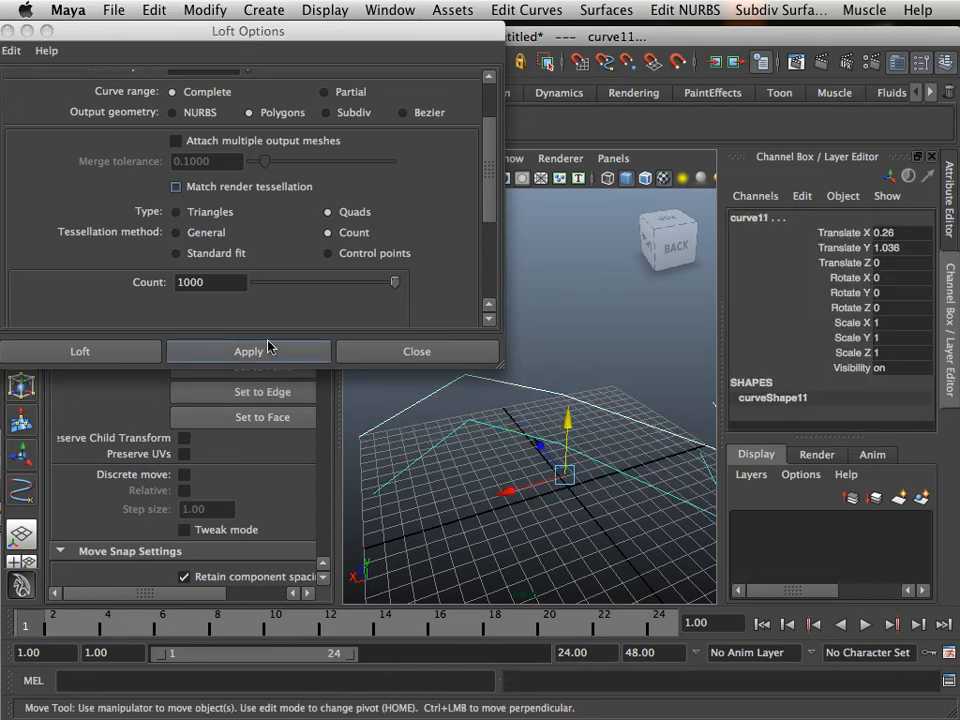
left_click(179, 238)
scroll(185, 245, "down", 3)
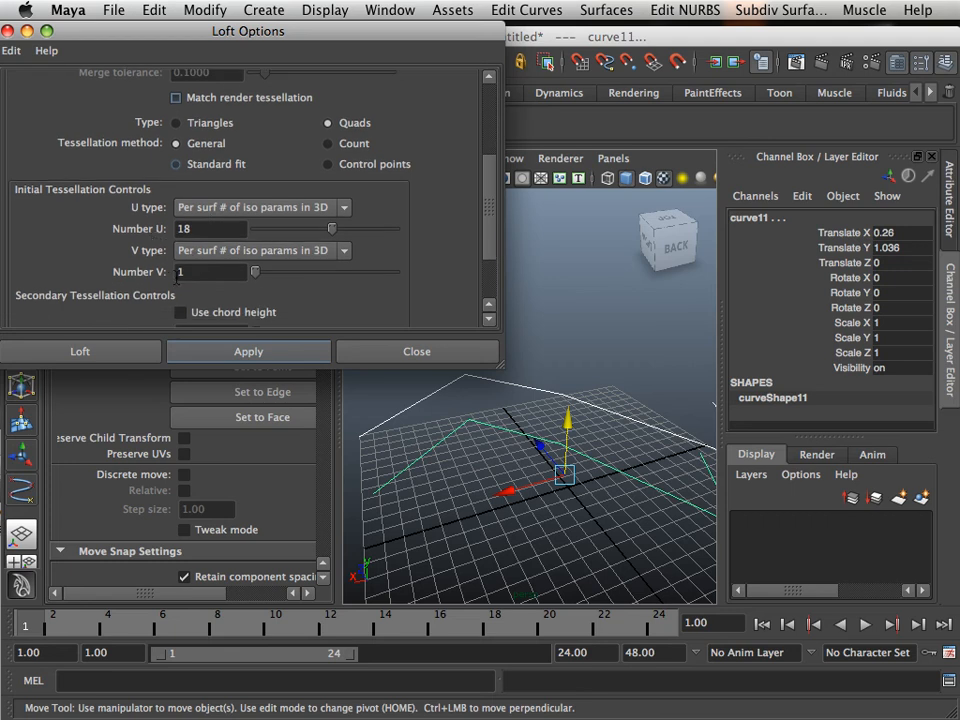
left_click(189, 277)
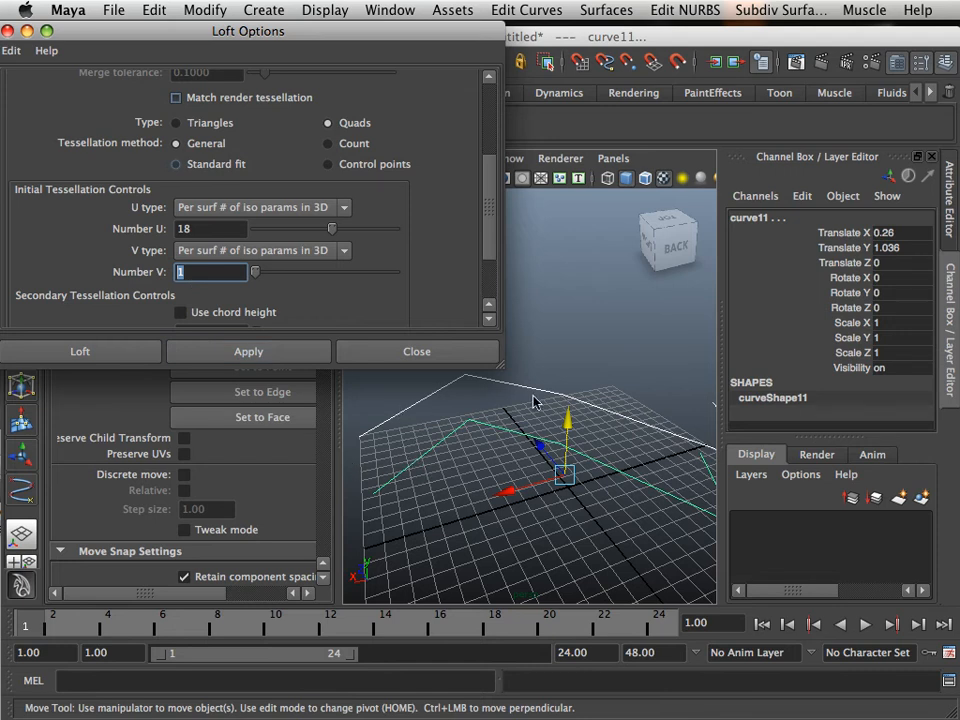
left_click(291, 360)
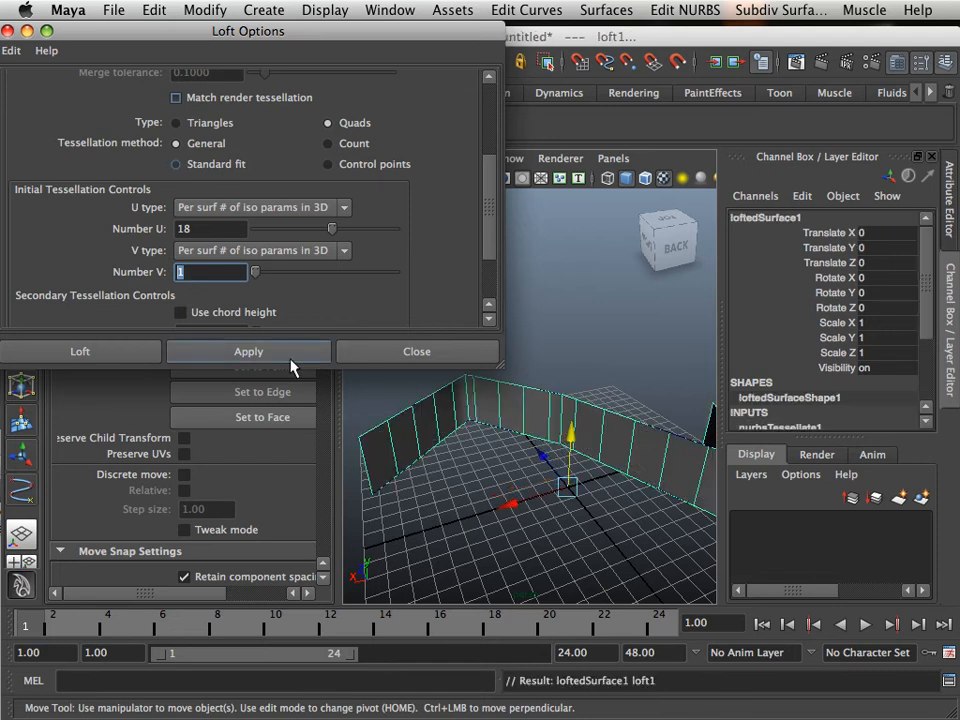
Step: Inspect the divisions along the lofted wall and undo the loft
scroll(462, 449, "down", 5)
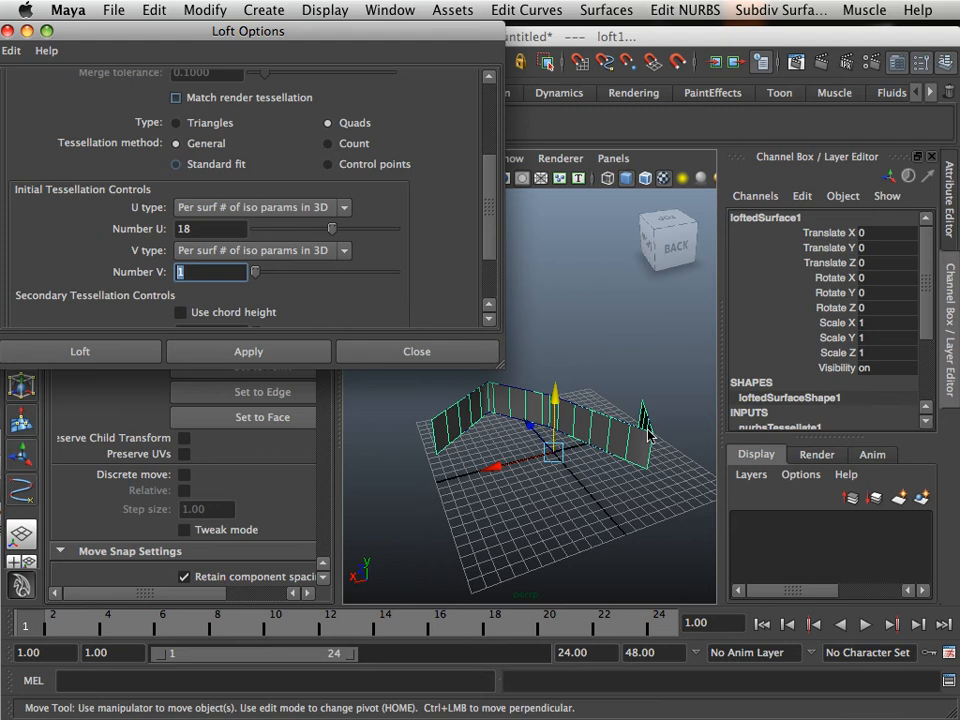
scroll(527, 441, "up", 5)
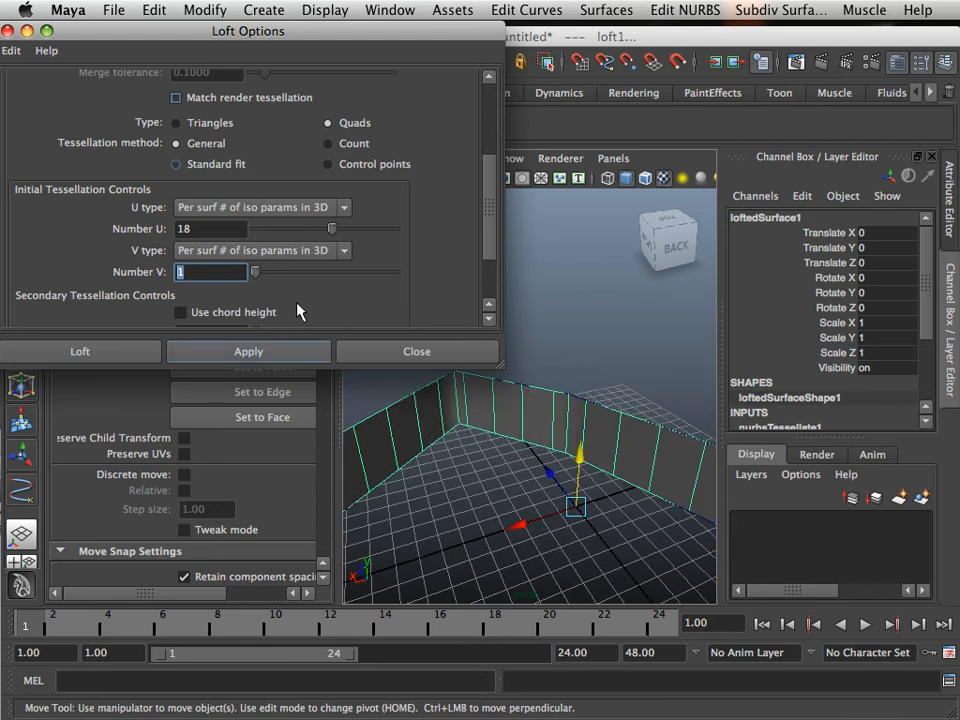
left_click(407, 430)
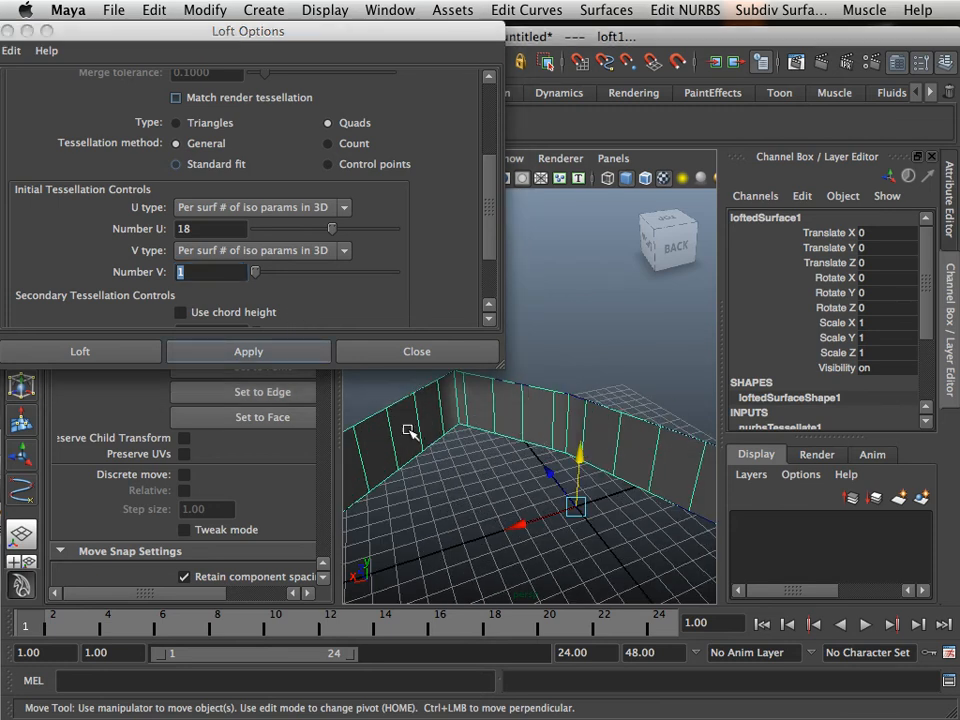
key("ctrl+z")
key("ctrl+z")
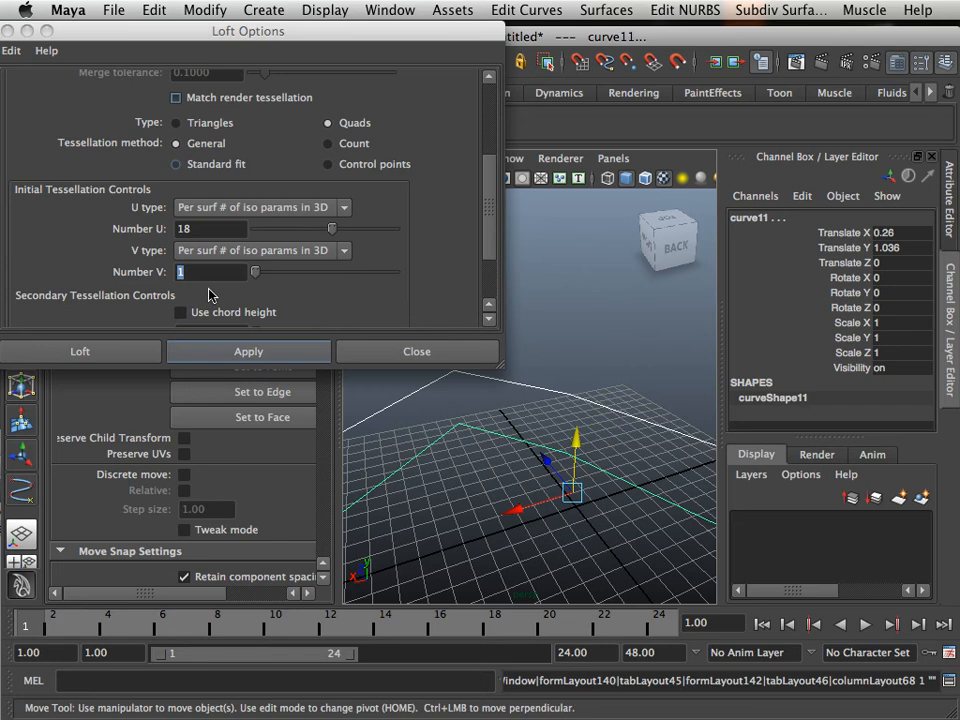
Step: Apply the General tessellation loft once more and delete the resulting surface
left_click(264, 353)
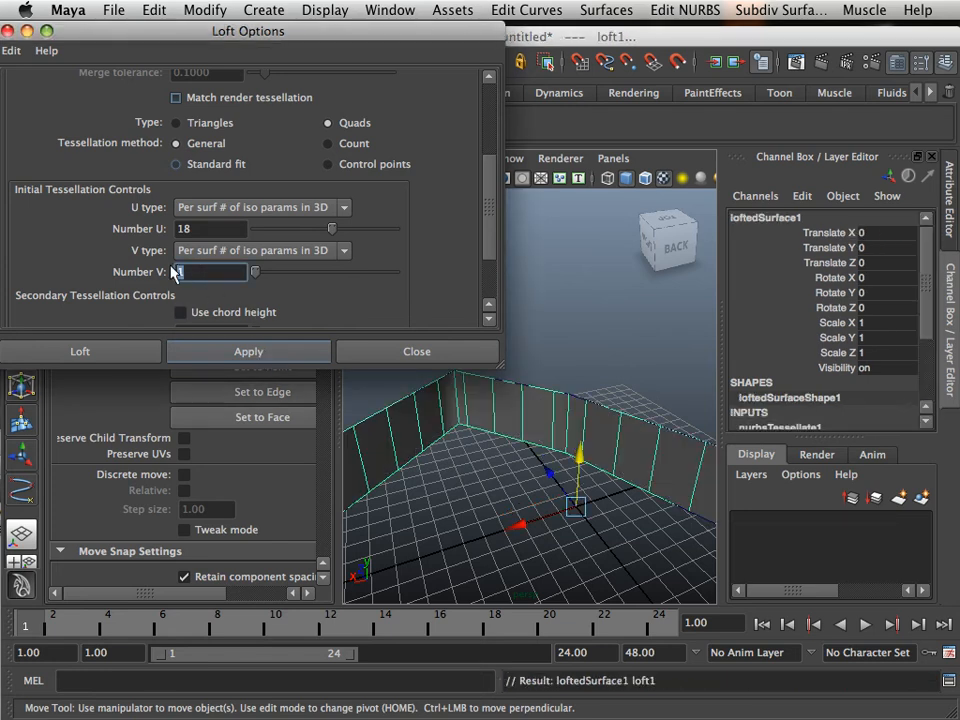
left_click(423, 411)
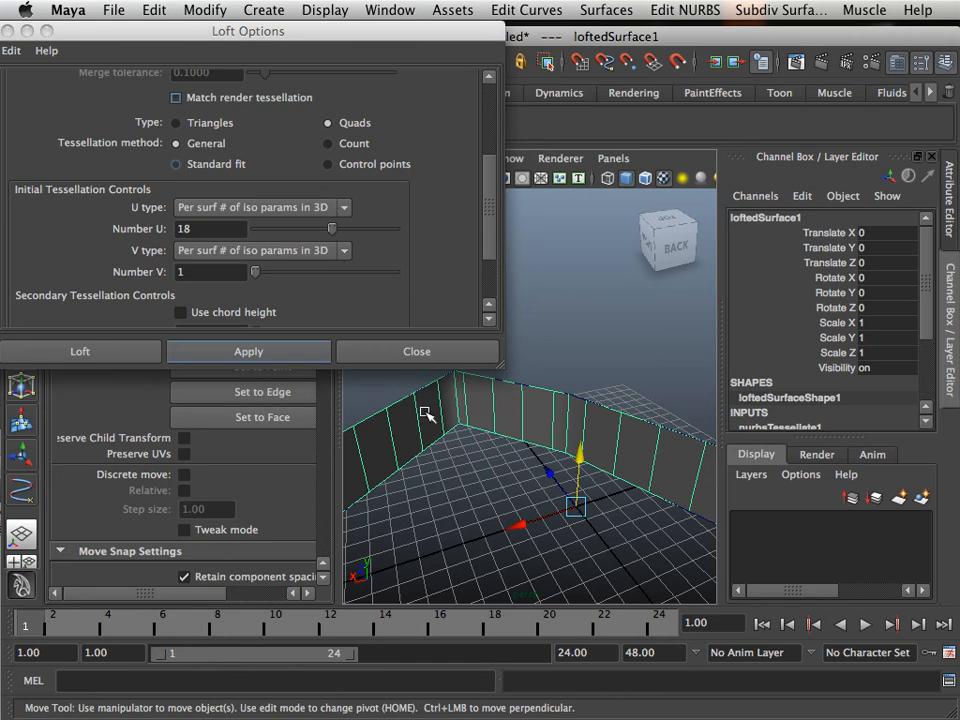
key("Delete")
Step: Loft both curves again as quads using General tessellation with Number U 18 and Number V 3
left_click_drag(427, 414, 461, 465)
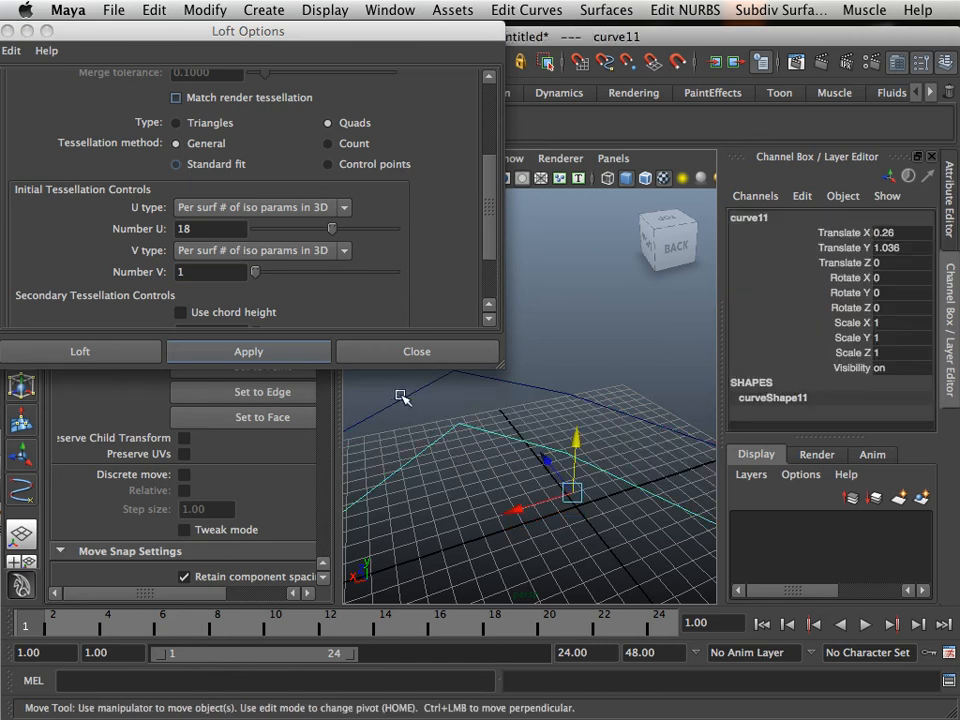
left_click_drag(399, 392, 419, 403, "shift")
left_click(184, 273)
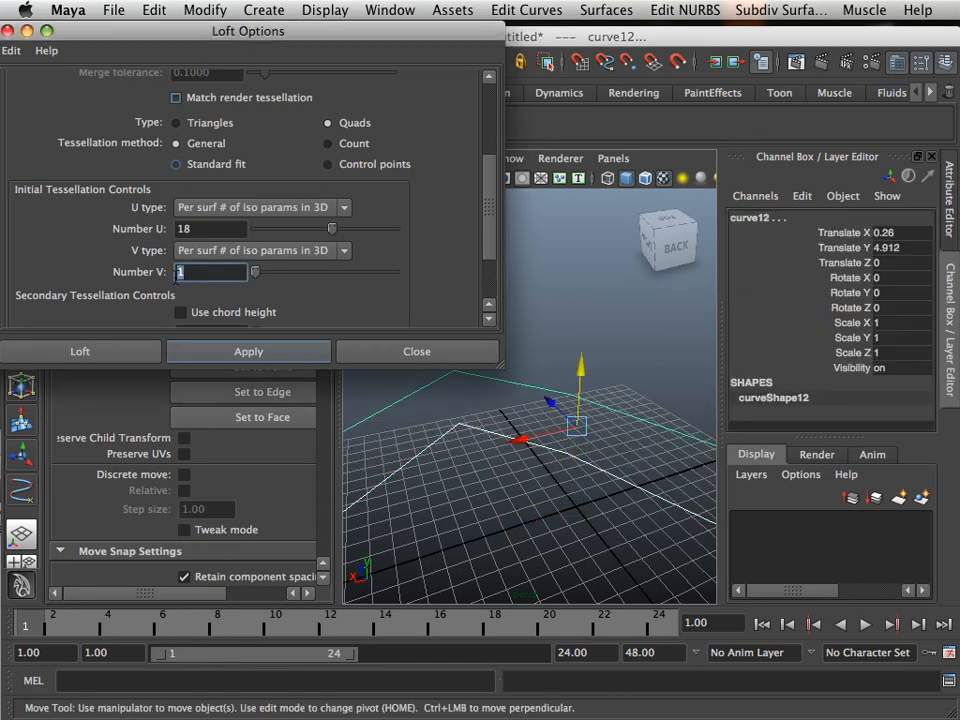
left_click(244, 351)
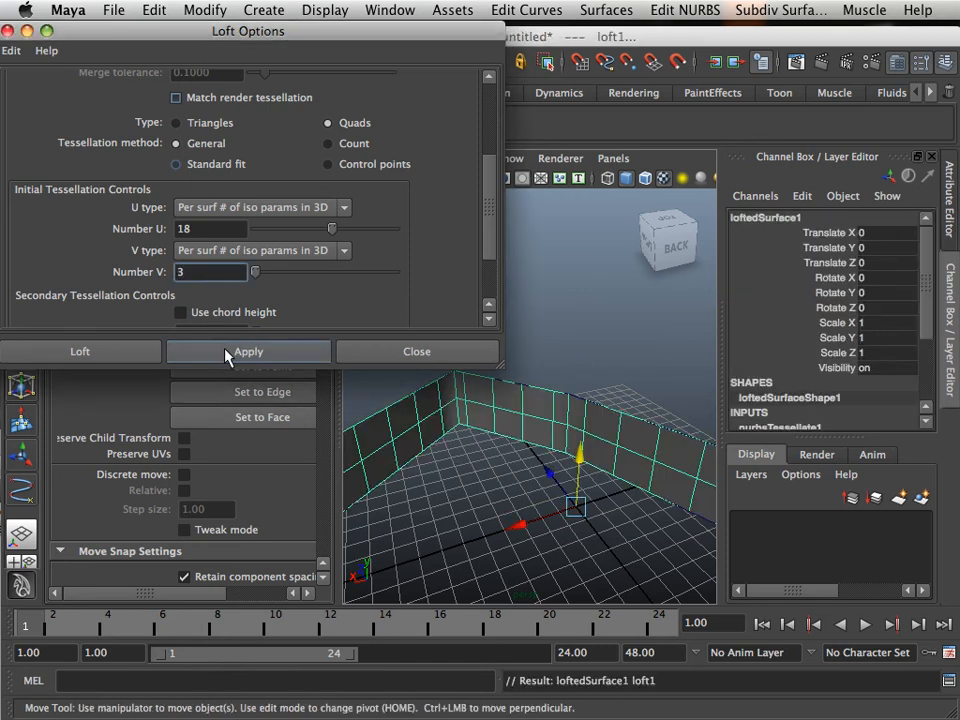
left_click_drag(465, 459, 523, 454, "alt")
left_click_drag(555, 396, 404, 372, "alt")
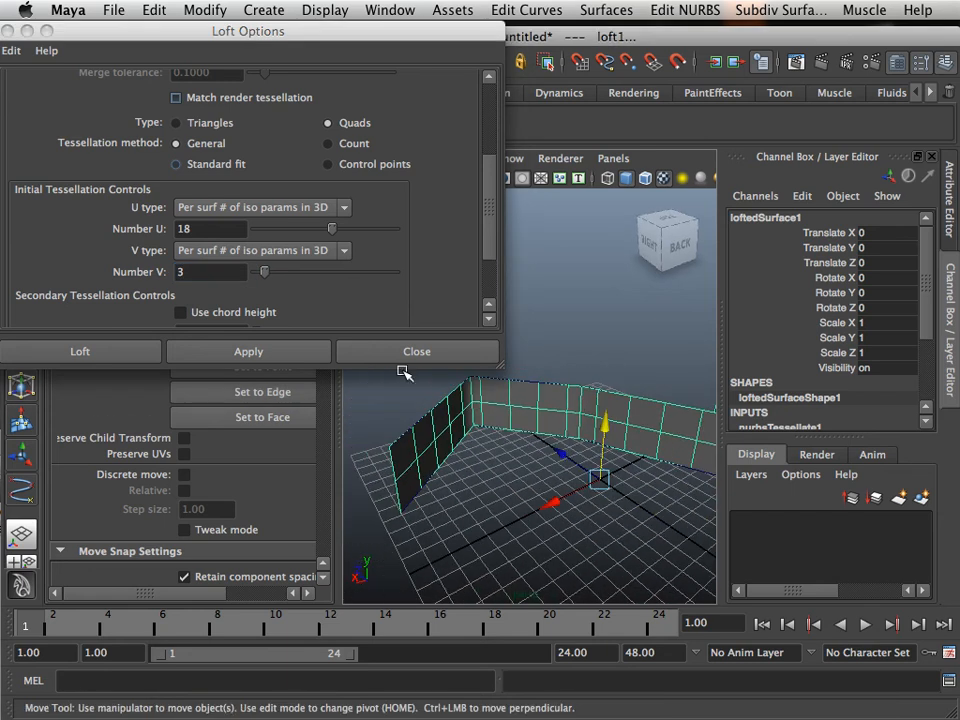
Step: Change the tessellation method to Standard fit and delete the existing lofted wall
scroll(298, 311, "up", 2)
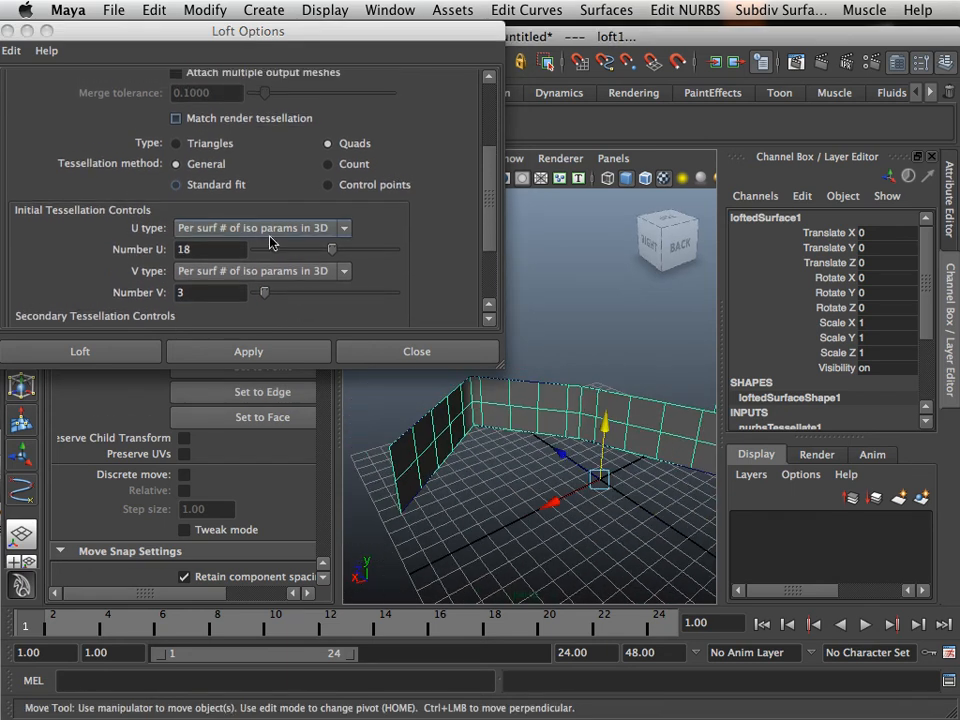
scroll(185, 190, "down", 1)
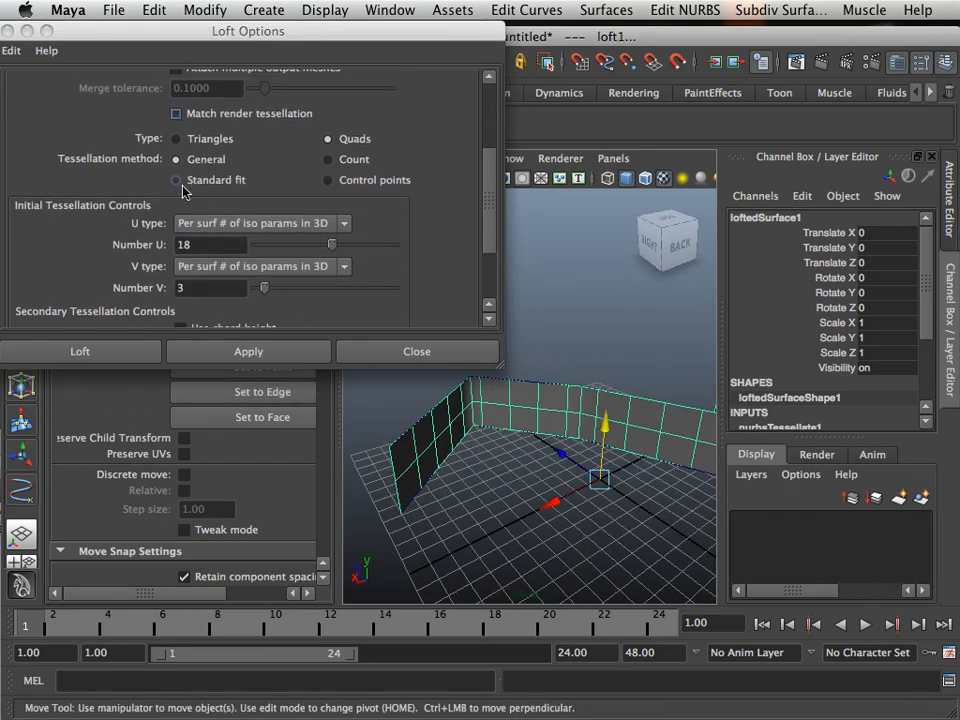
left_click(177, 183)
left_click(482, 430)
left_click(509, 407)
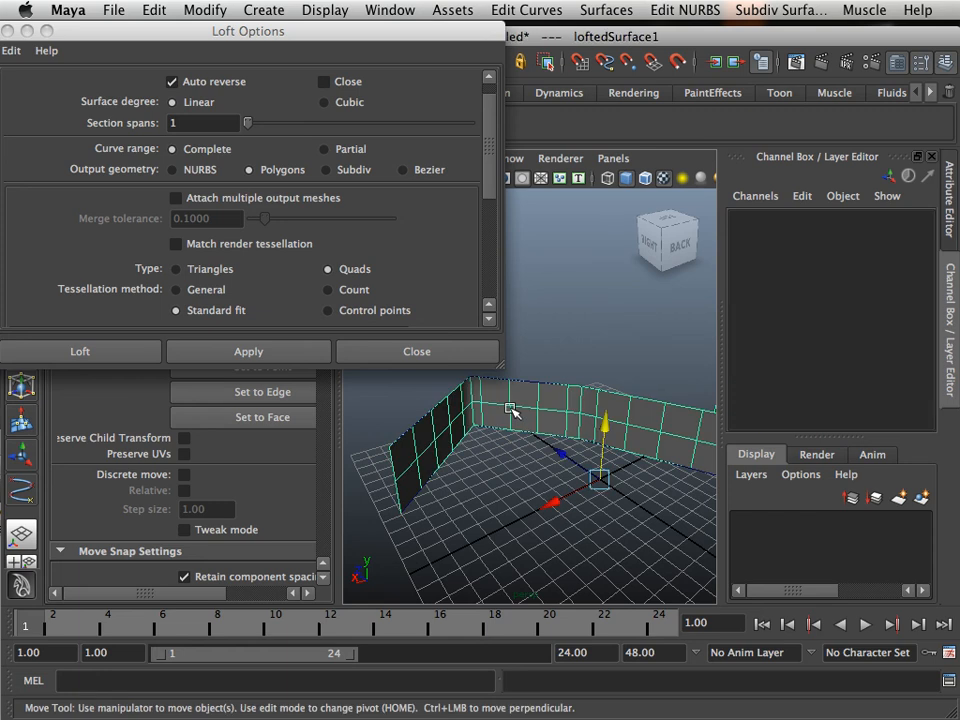
key("Delete")
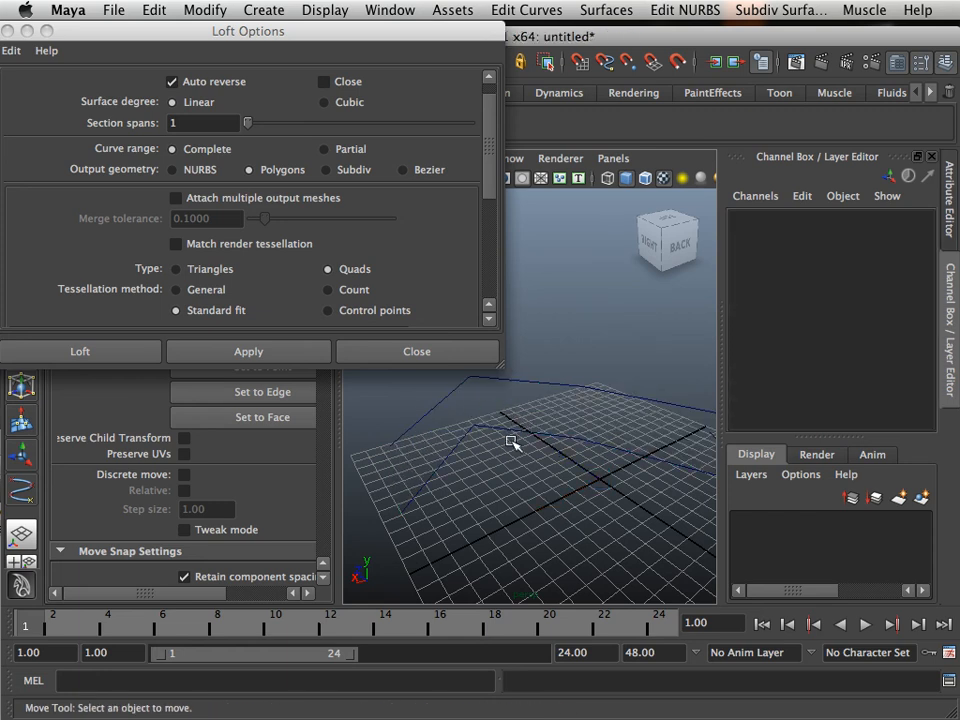
Step: Loft the upper and lower curves as quads using Standard fit tessellation with a chord height ratio of 0.9
left_click(563, 382)
left_click(563, 382, "shift")
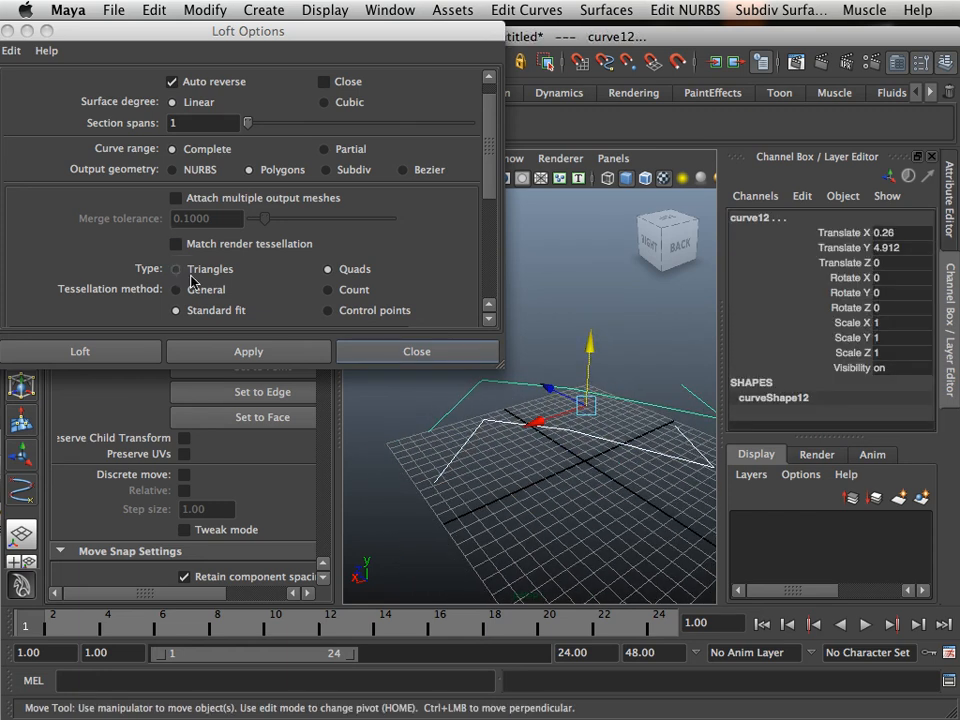
scroll(213, 316, "down", 2)
scroll(213, 316, "down", 4)
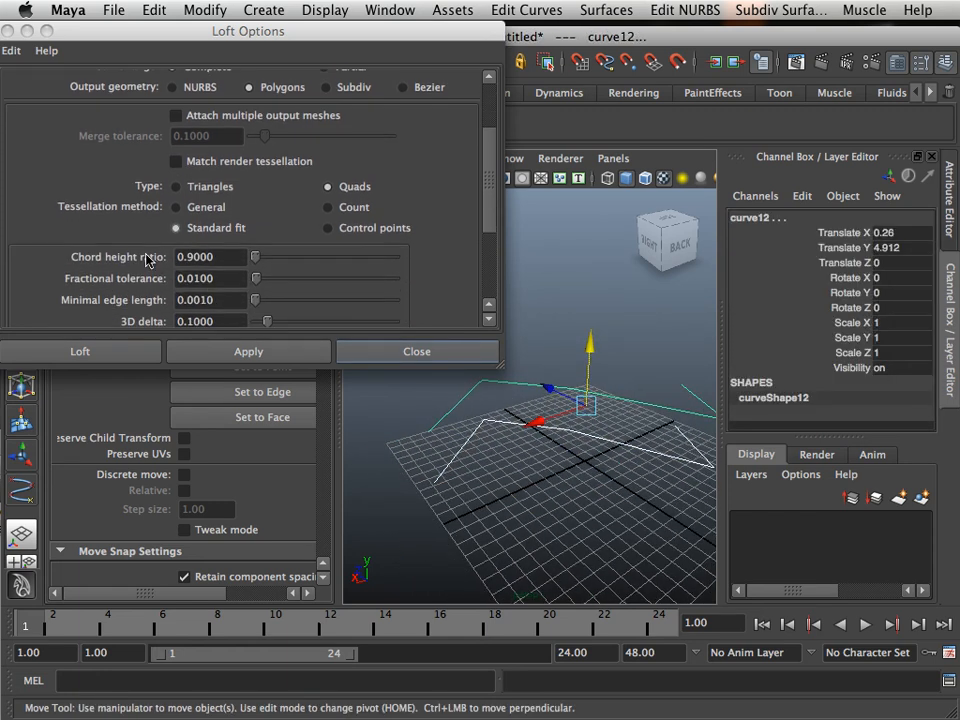
scroll(160, 256, "down", 1)
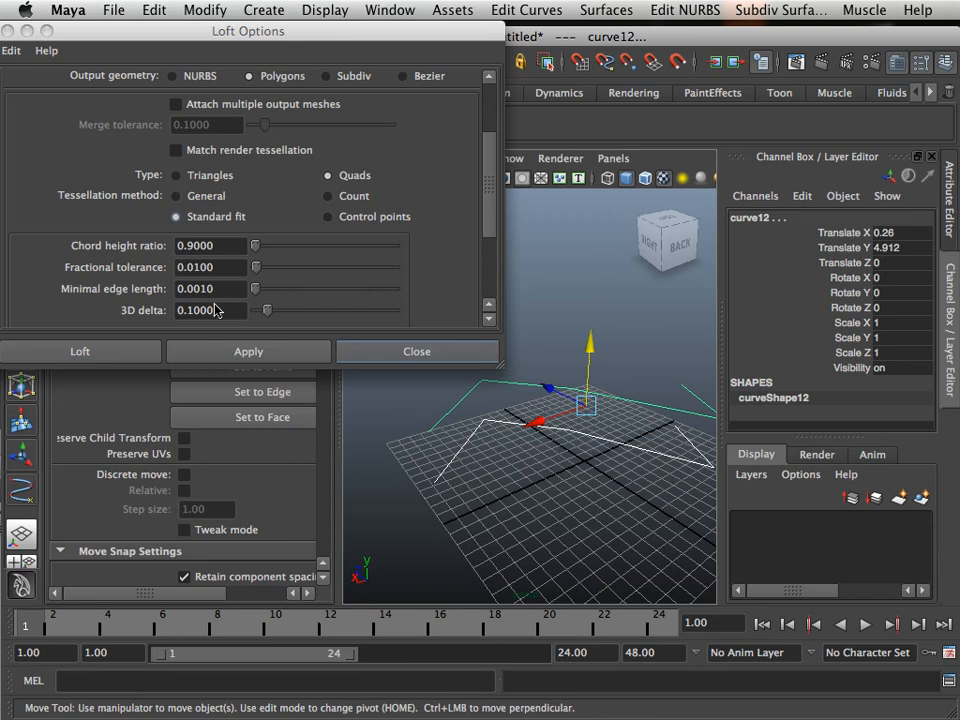
left_click(246, 352)
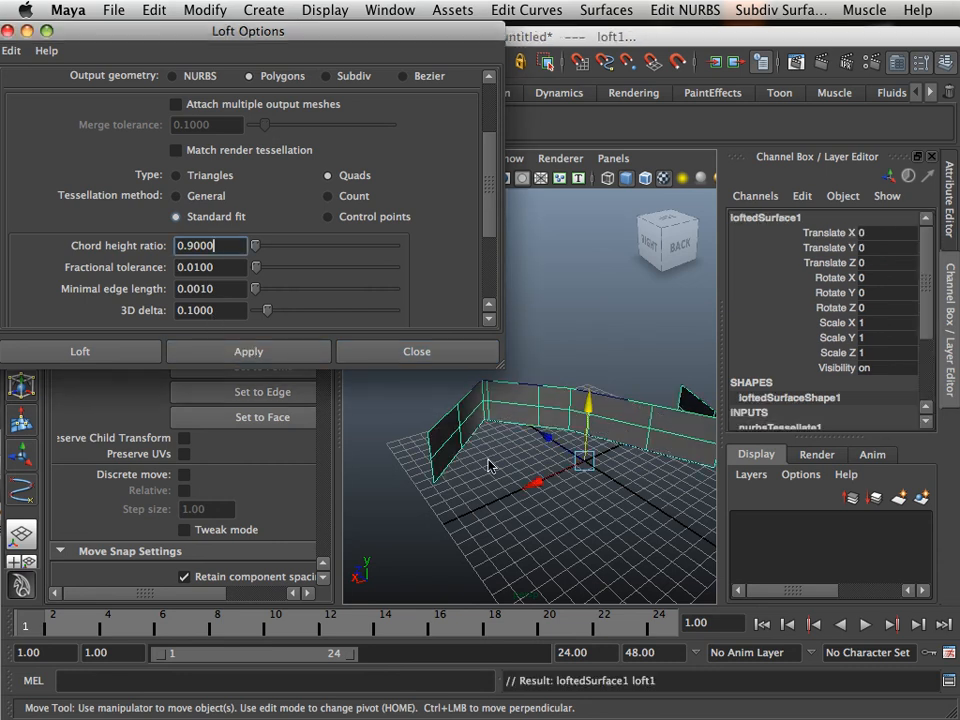
Step: Examine the edge placement at the corners and along the length of the Standard fit wall
left_click_drag(491, 463, 437, 432, "alt")
middle_click_drag(437, 432, 429, 446, "alt")
right_click_drag(429, 446, 491, 465, "alt")
left_click_drag(433, 448, 575, 465, "alt")
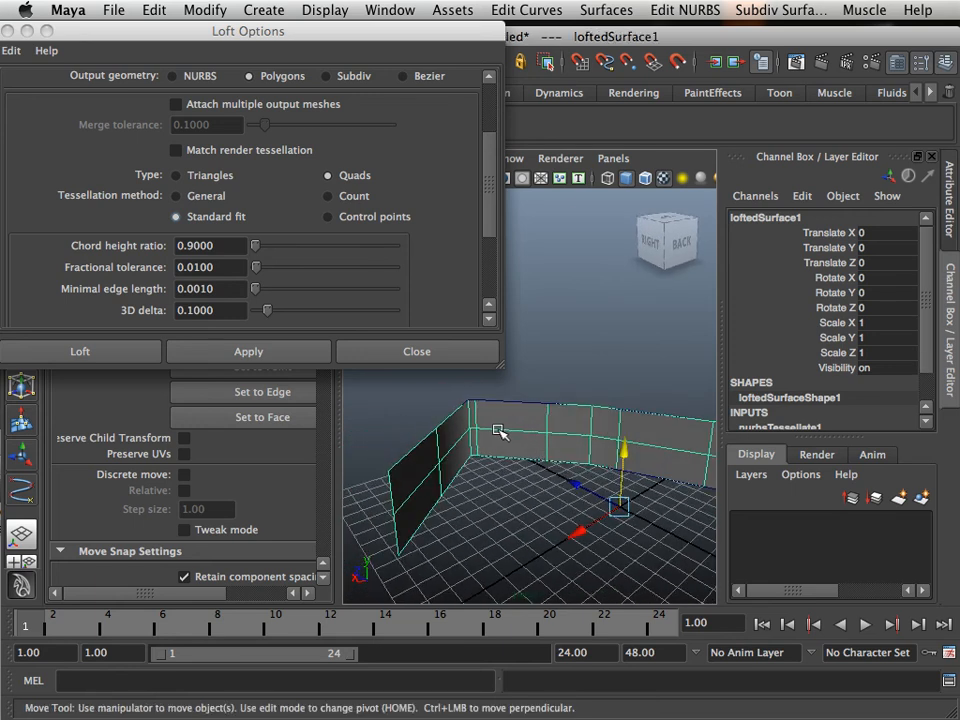
left_click_drag(493, 430, 414, 420, "alt")
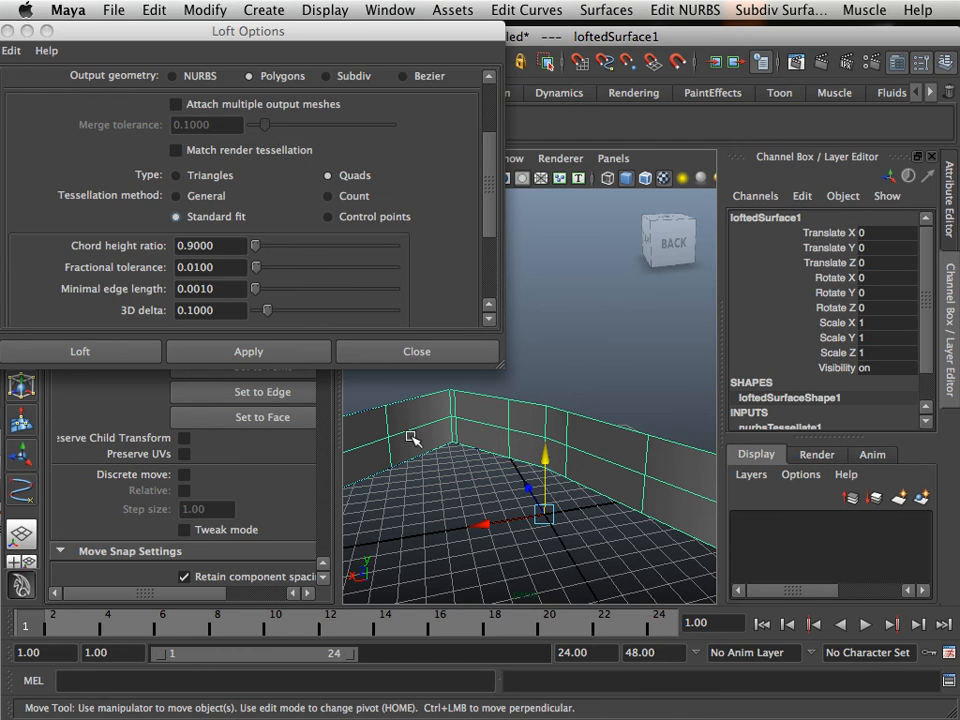
mouse_move(445, 437)
left_mouse_down("alt")
mouse_move(454, 439)
mouse_move(440, 442)
left_mouse_up("alt")
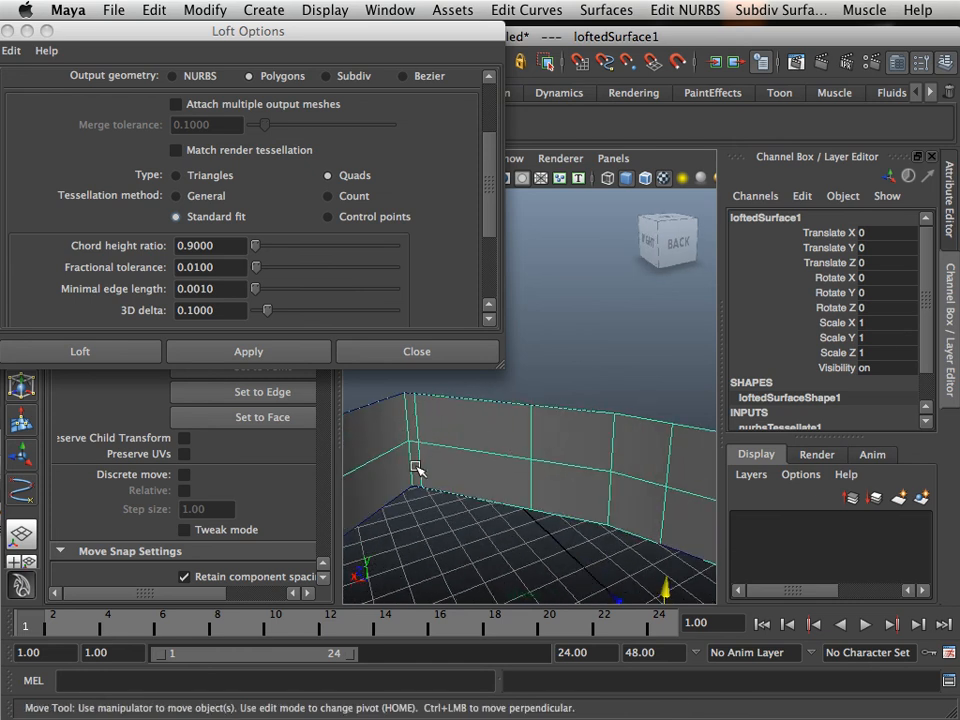
scroll(416, 466, "down", 1)
left_click_drag(430, 454, 443, 450, "alt")
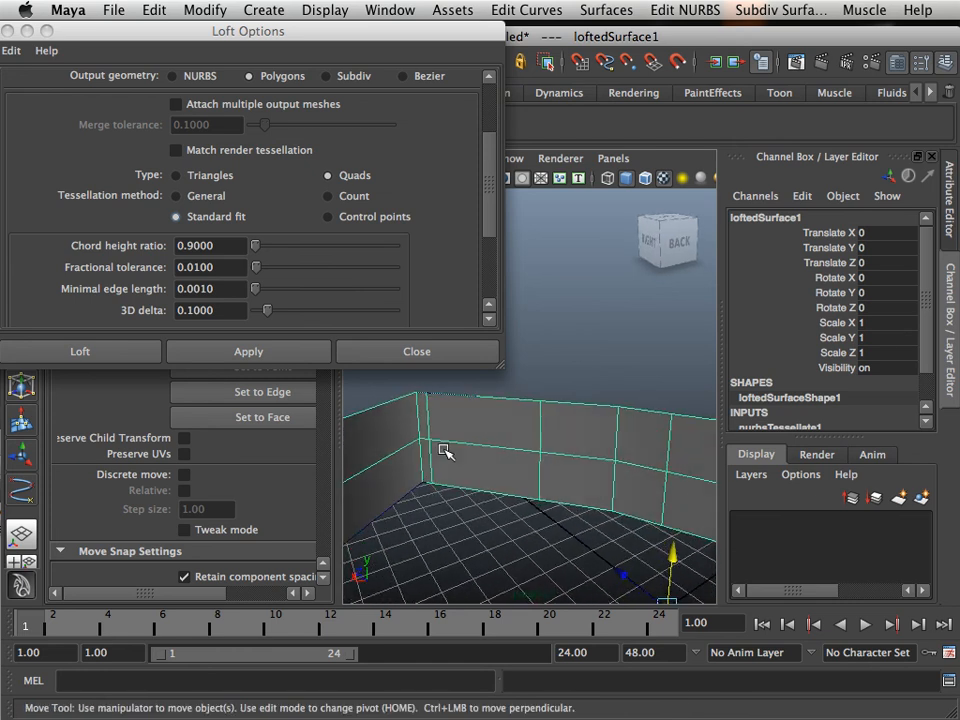
middle_click_drag(550, 465, 499, 470, "alt")
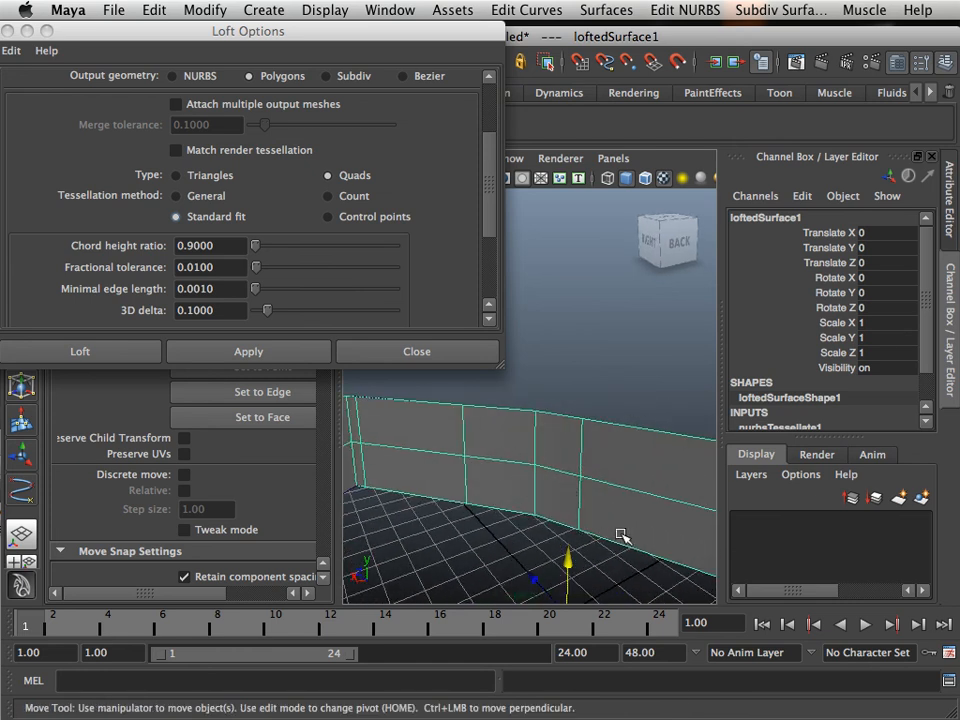
scroll(600, 501, "down", 4)
left_click_drag(600, 500, 553, 455, "alt")
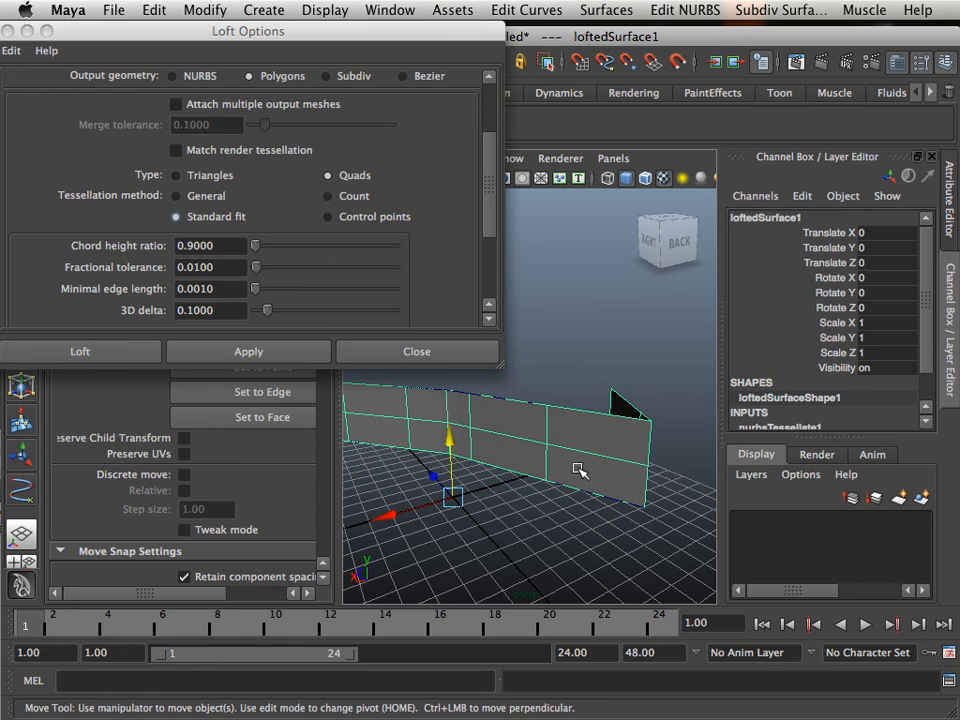
Step: Remove the Standard fit wall and loft both curves into polygons using the Control points tessellation method
key("ctrl+z")
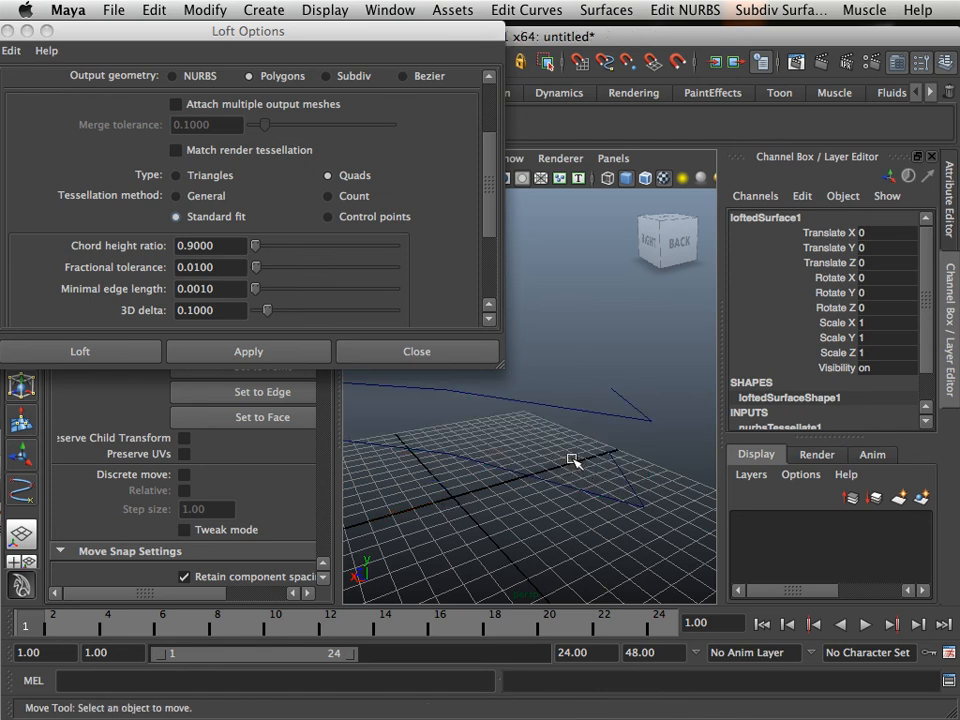
left_click(539, 403)
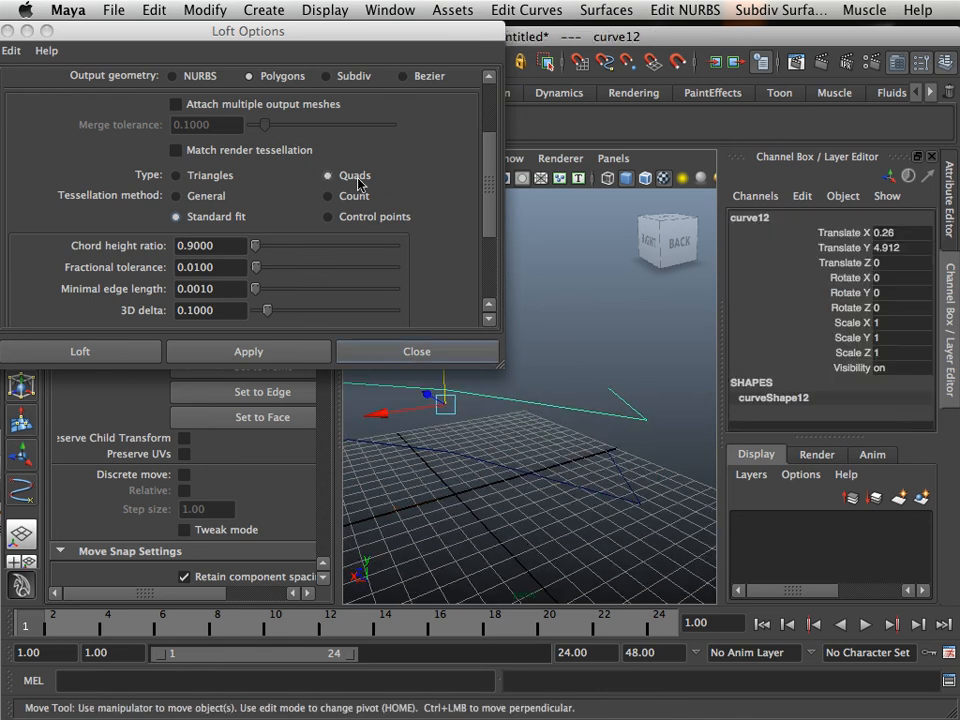
left_click(177, 196)
scroll(310, 195, "down", 1)
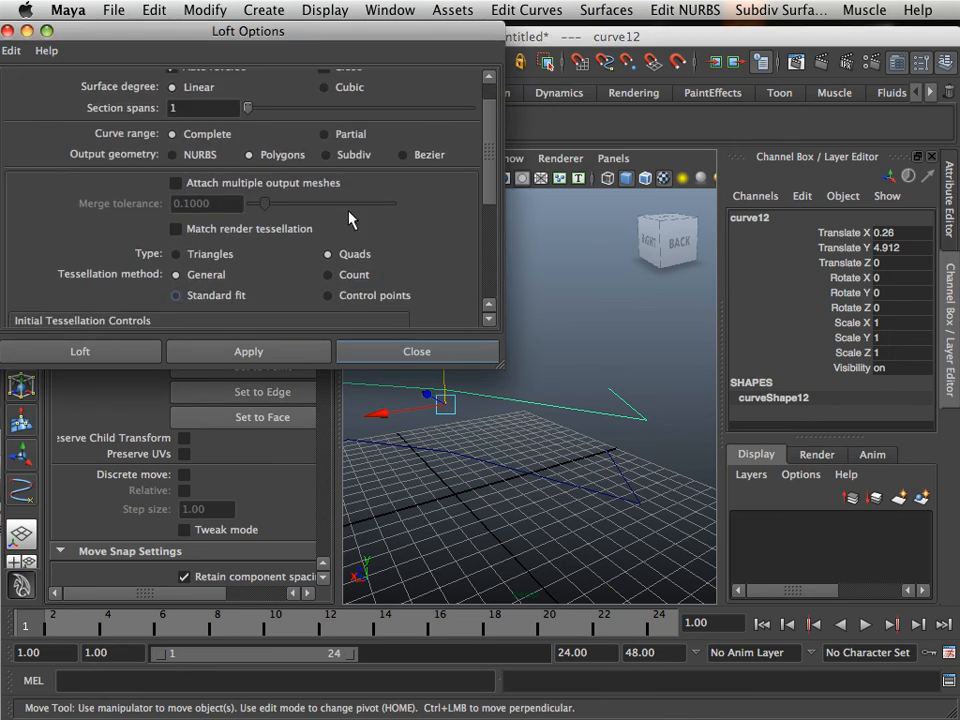
scroll(350, 218, "down", 1)
left_click(328, 252)
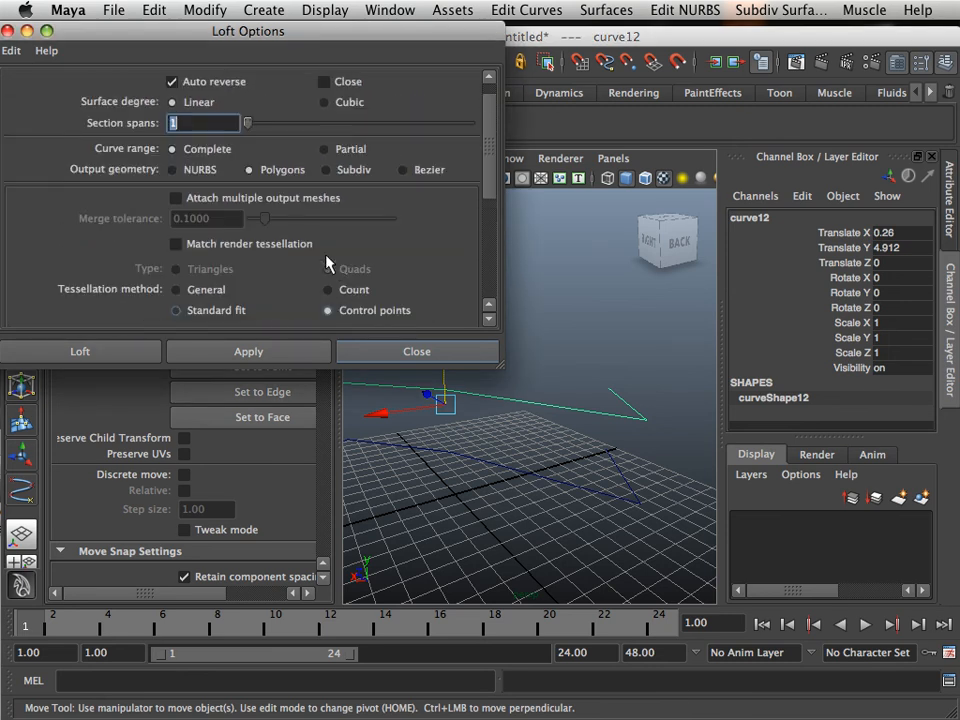
left_click(275, 352)
left_click(476, 461)
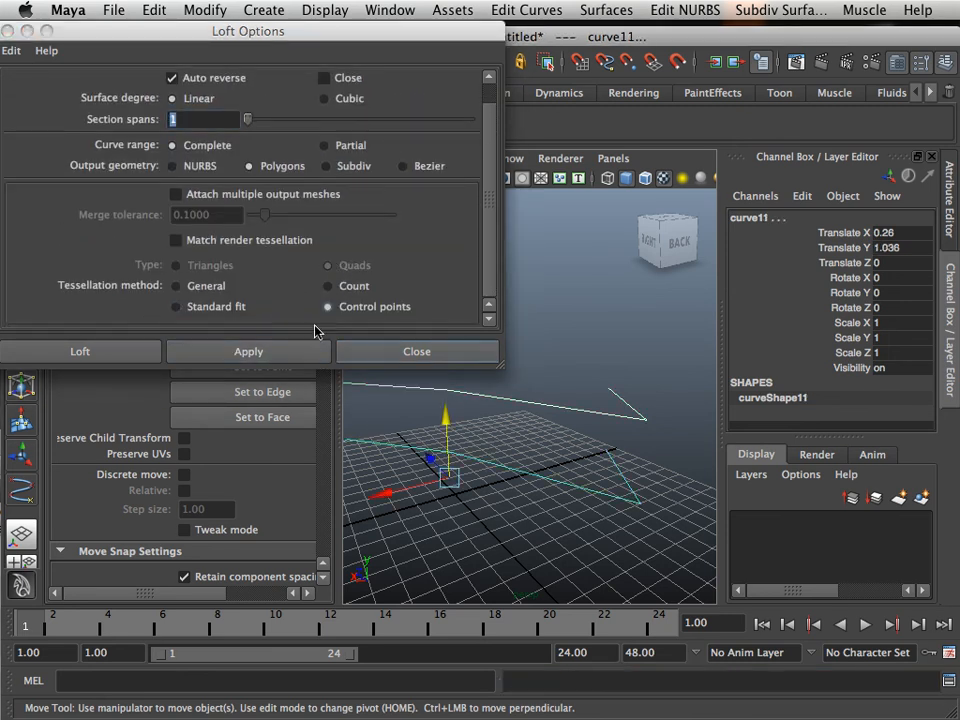
left_click(311, 354)
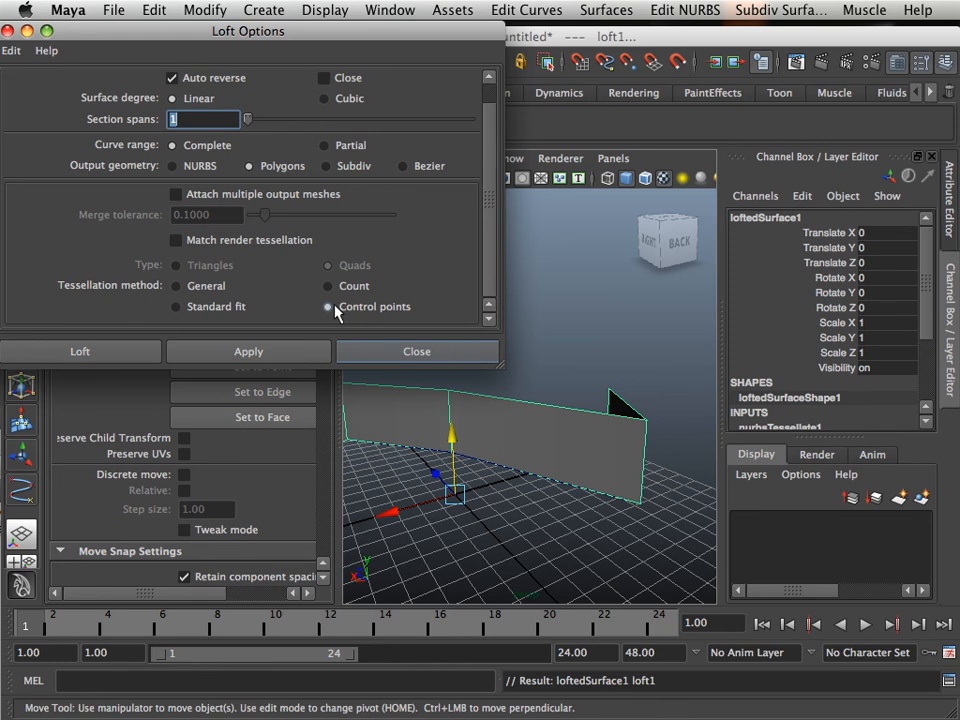
Step: Review the loft settings offered by the Standard fit, General, Control points and Count tessellation methods
left_click(178, 307)
scroll(300, 255, "down", 3)
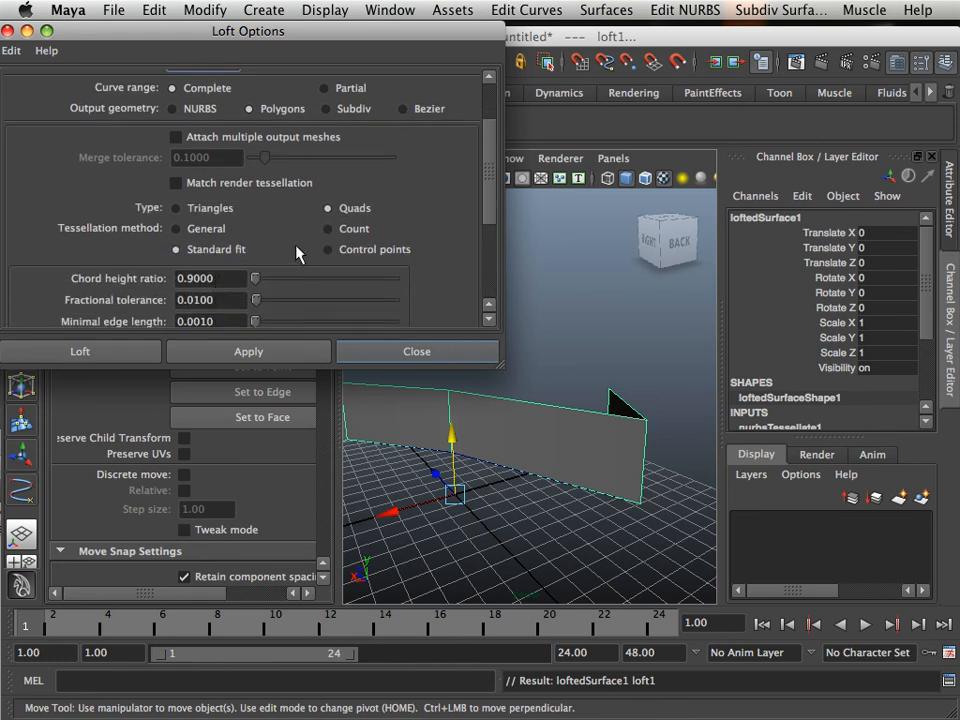
scroll(299, 255, "up", 1)
left_click(176, 233)
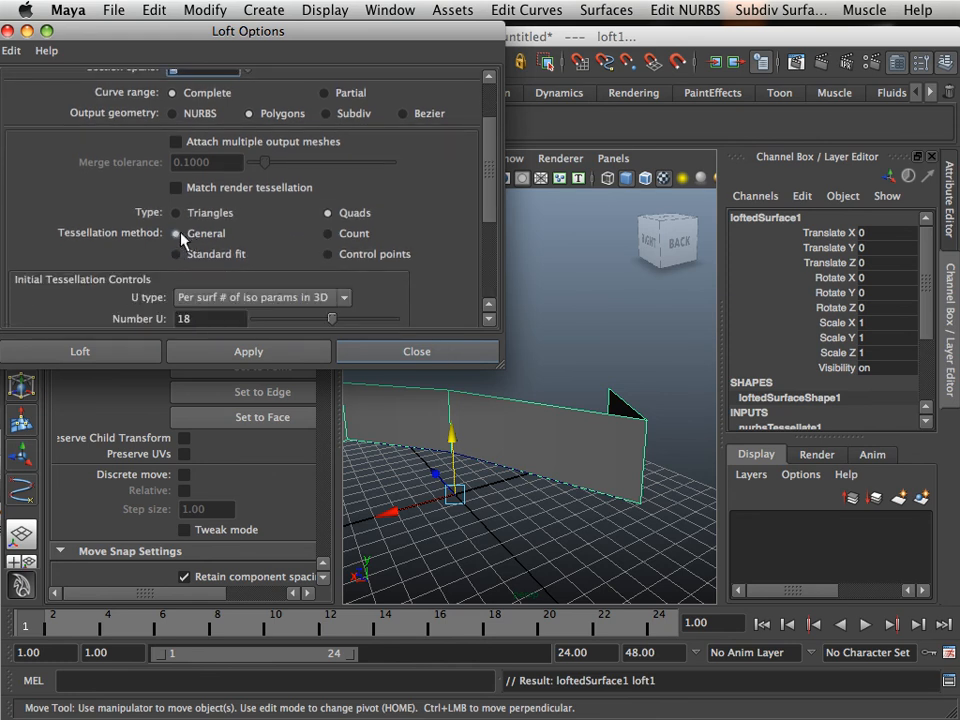
scroll(160, 255, "down", 4)
scroll(204, 264, "down", 1)
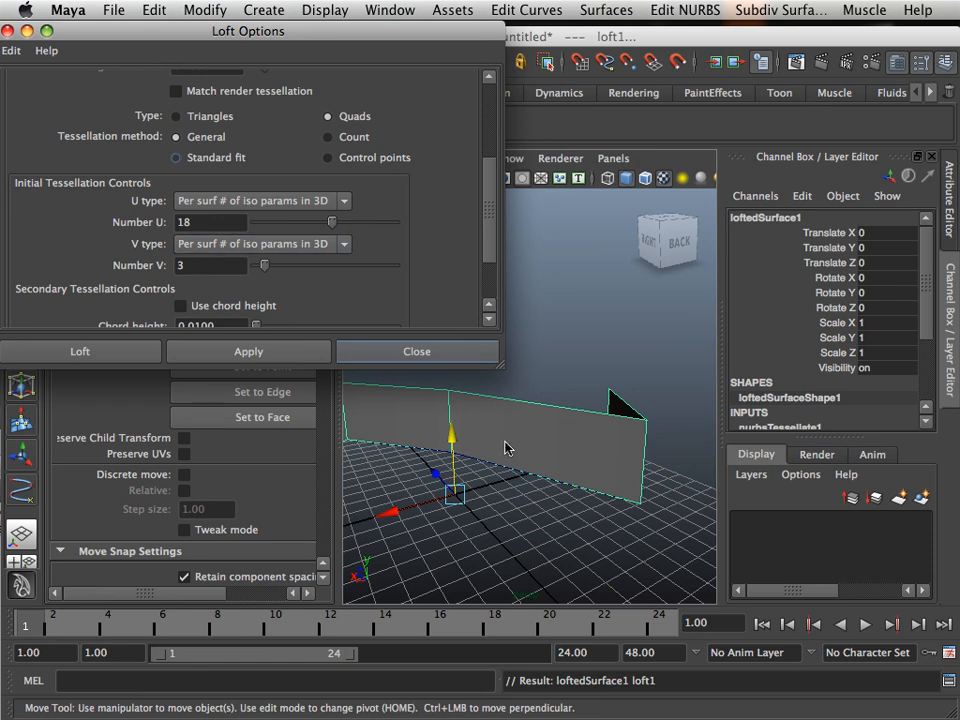
left_click(330, 159)
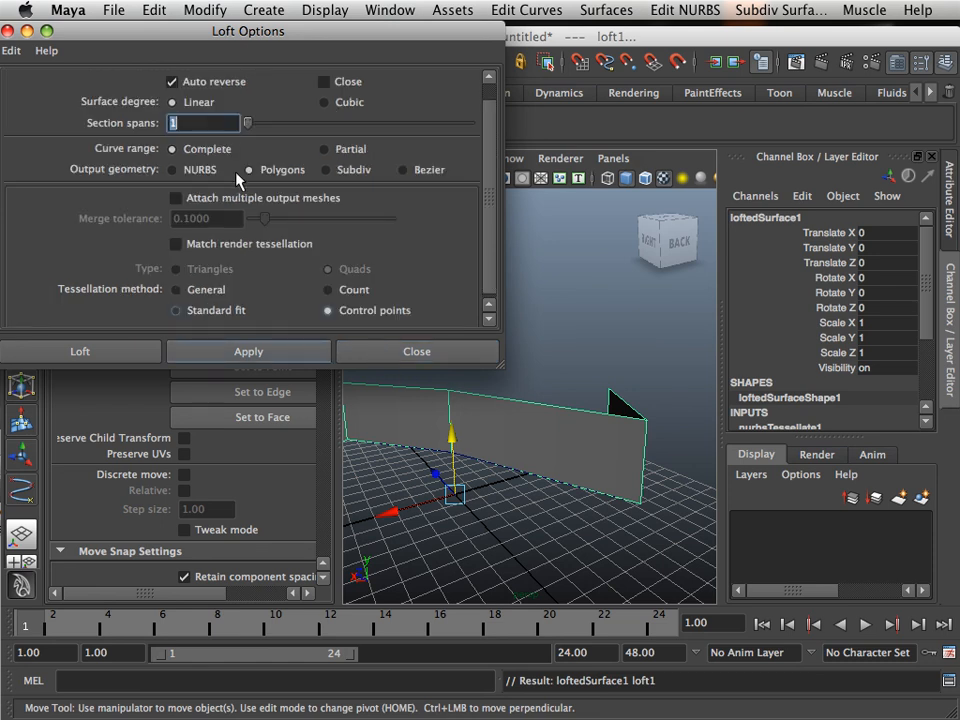
left_click(328, 287)
Step: Examine the edges at the corners of the wall lofted with Control points tessellation
scroll(478, 408, "down", 3)
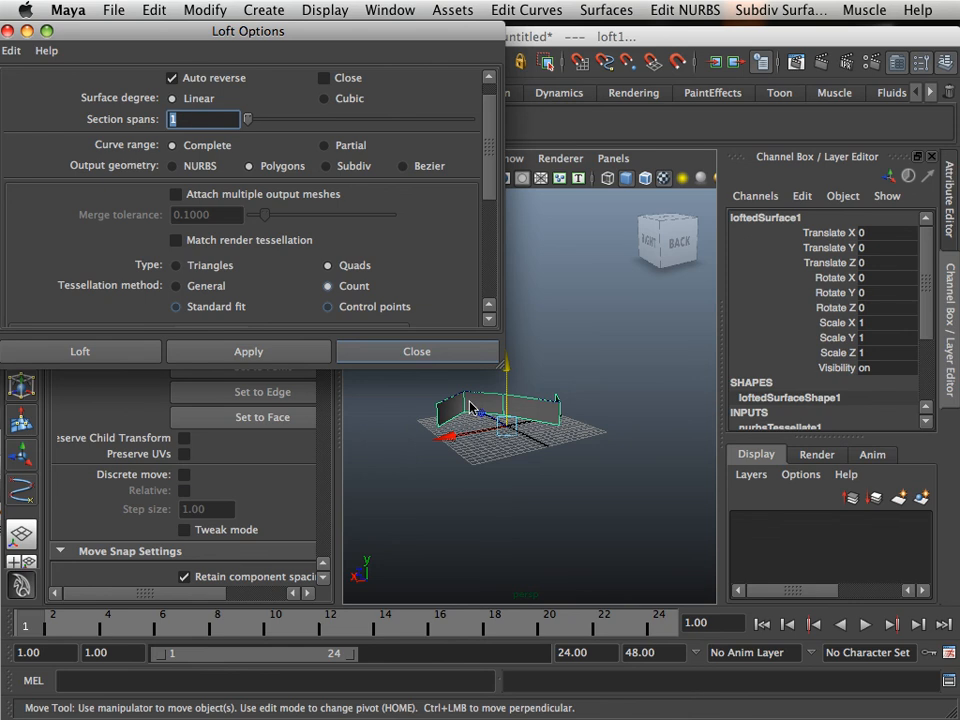
scroll(469, 407, "up", 5)
middle_click_drag(453, 405, 516, 439, "alt")
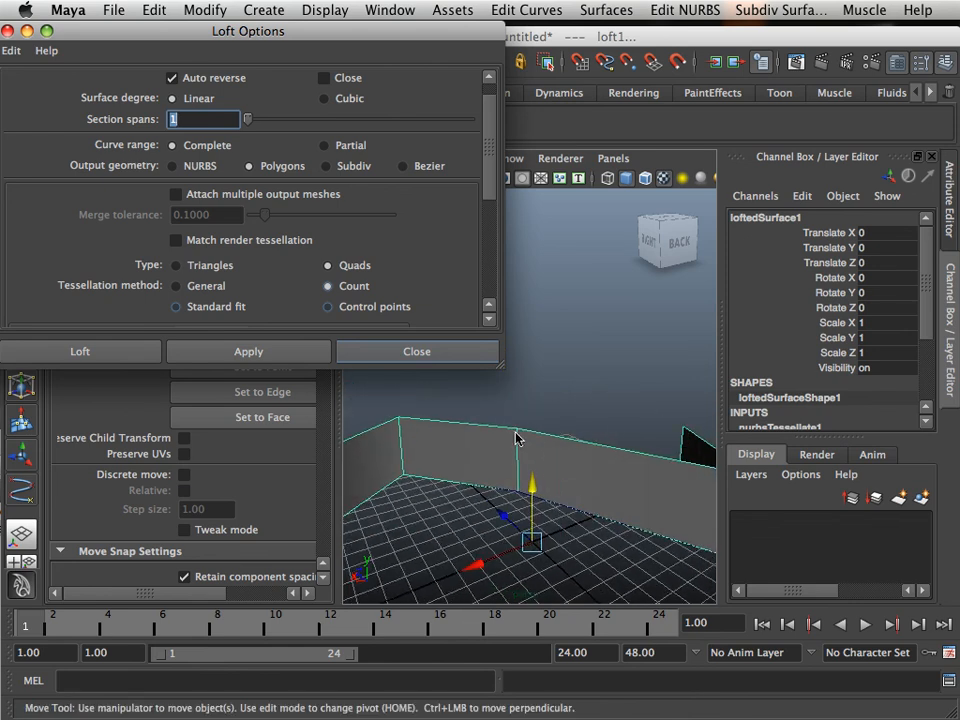